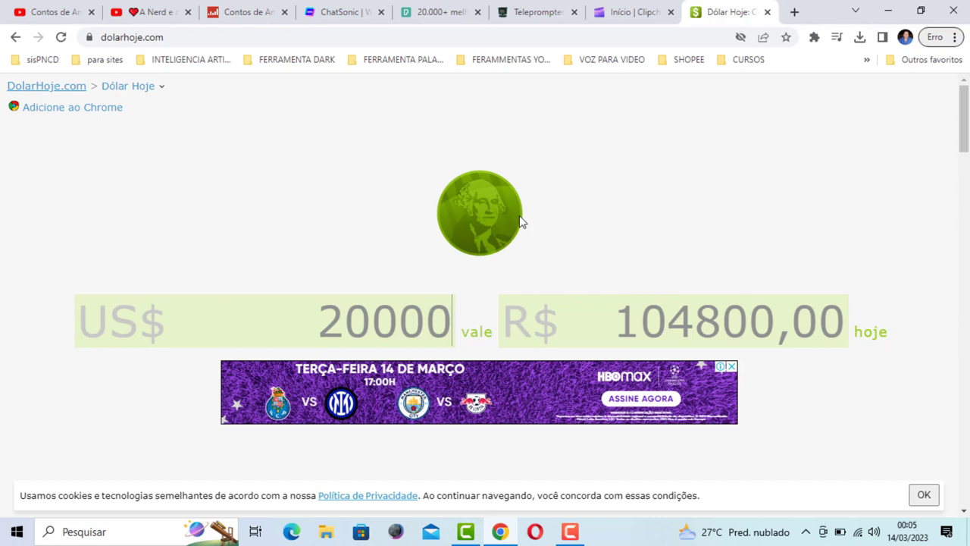
Switch to Chatsonic and read the story generated for the prompt "crie uma historia de amor com drama"
left_click(154, 14)
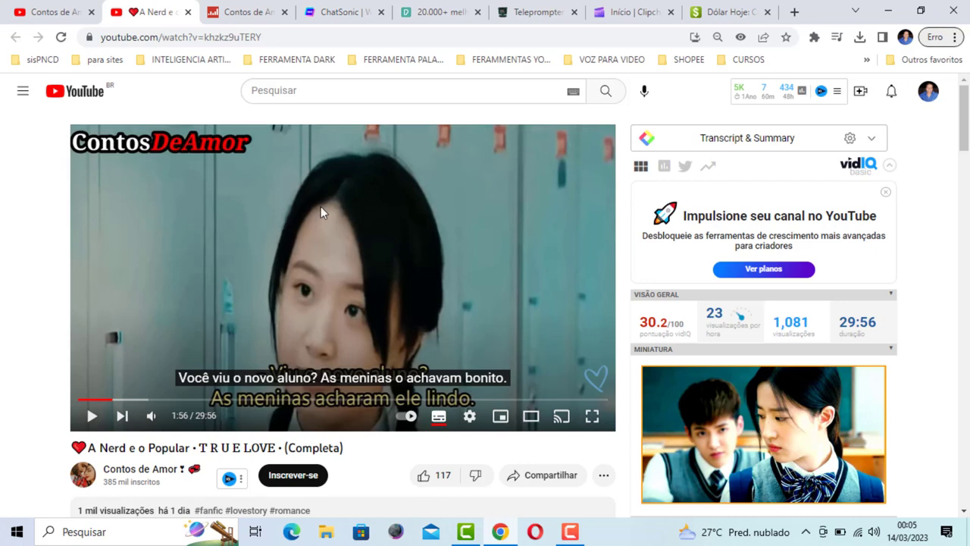
left_click(345, 12)
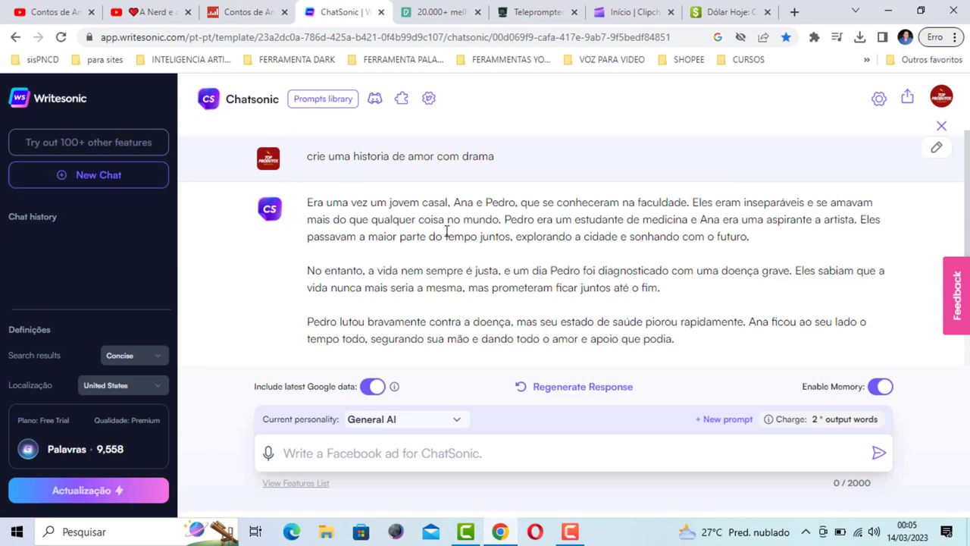
mouse_move(478, 191)
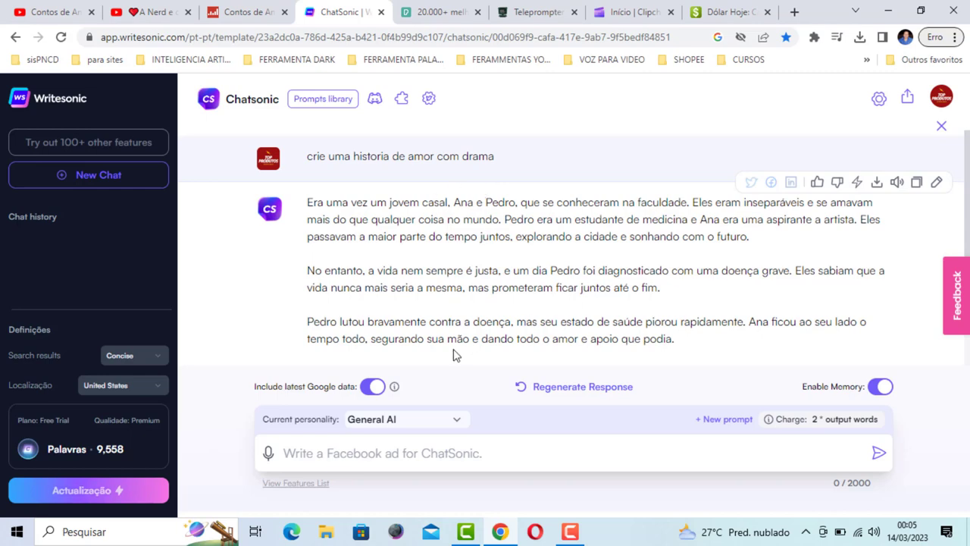
scroll(477, 270, "down", 3)
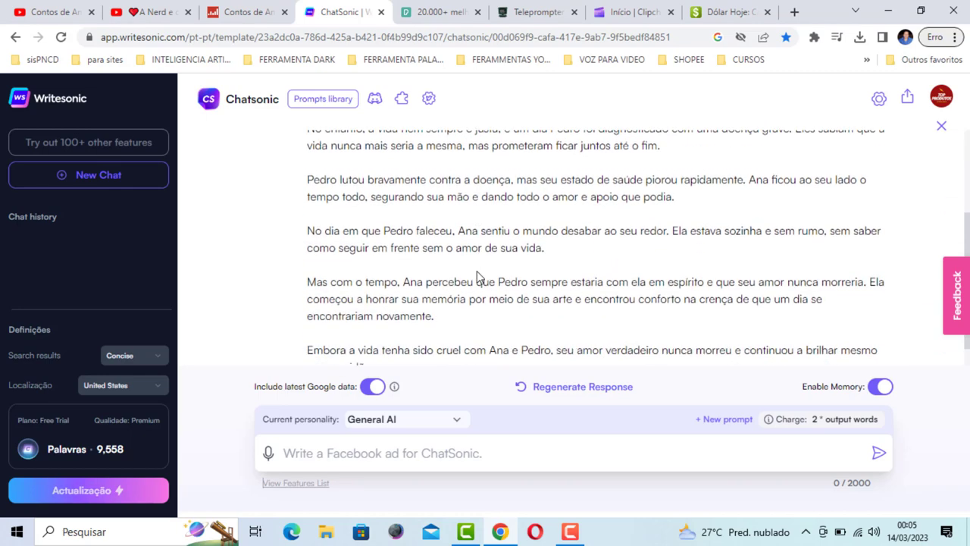
scroll(476, 273, "up", 3)
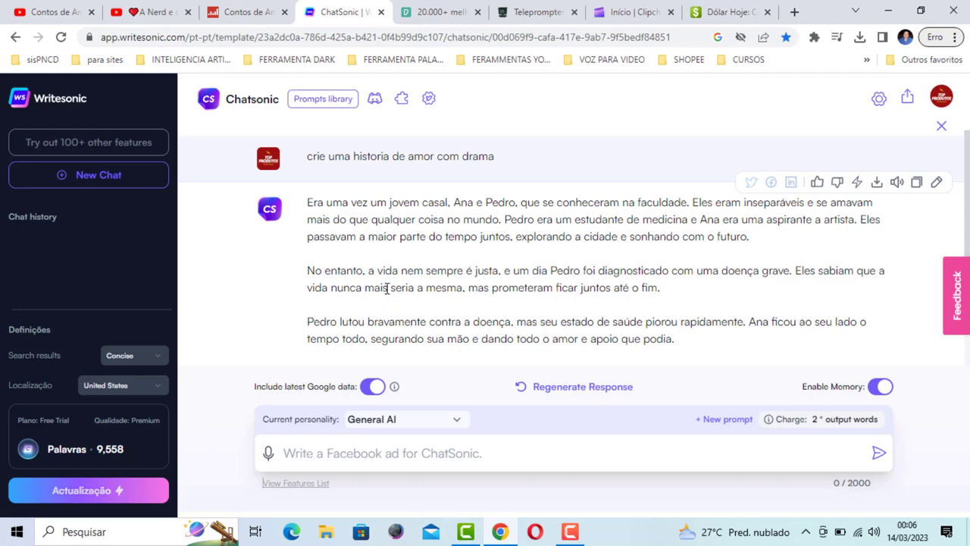
scroll(388, 281, "down", 2)
scroll(388, 282, "up", 2)
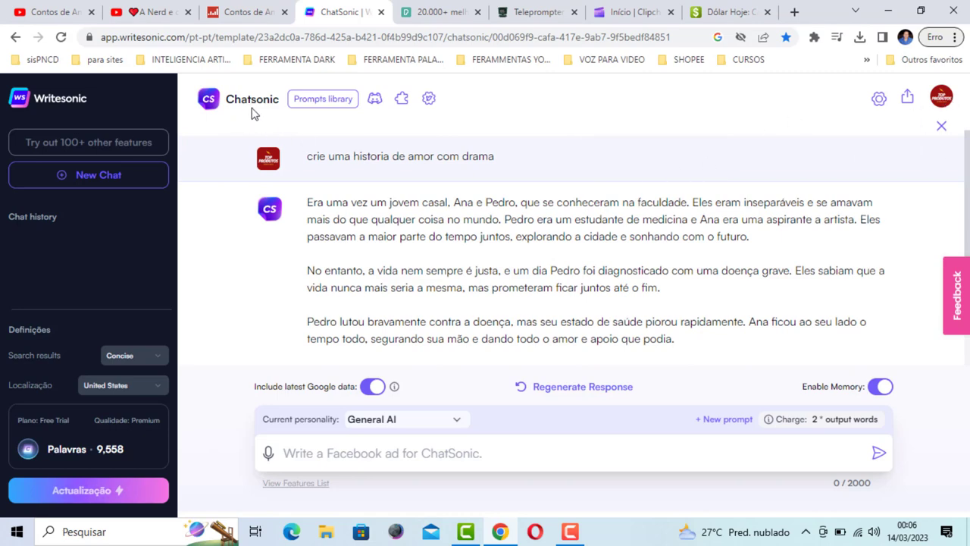
scroll(529, 160, "down", 2)
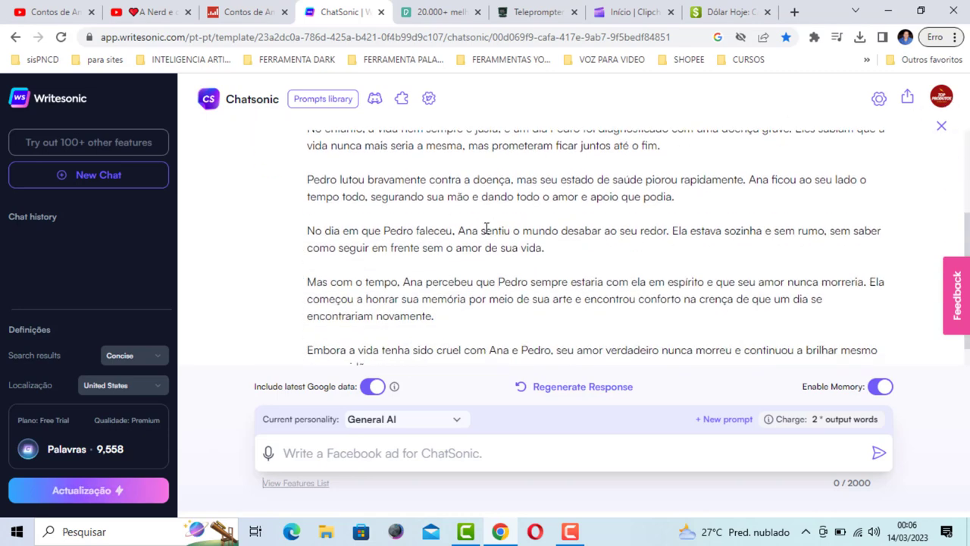
scroll(485, 227, "down", 1)
scroll(485, 227, "up", 2)
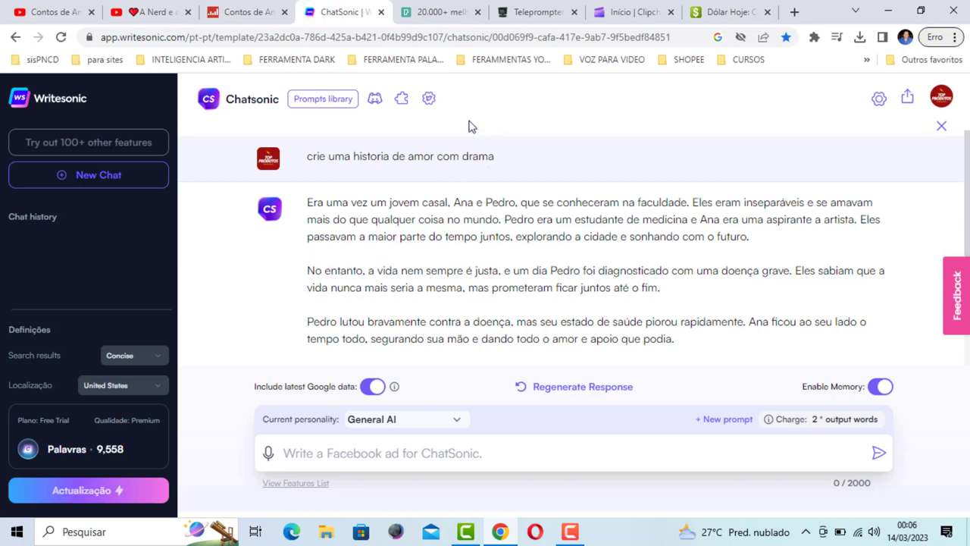
Switch to Pexels and look through the video results for "historia de amor"
left_click(442, 15)
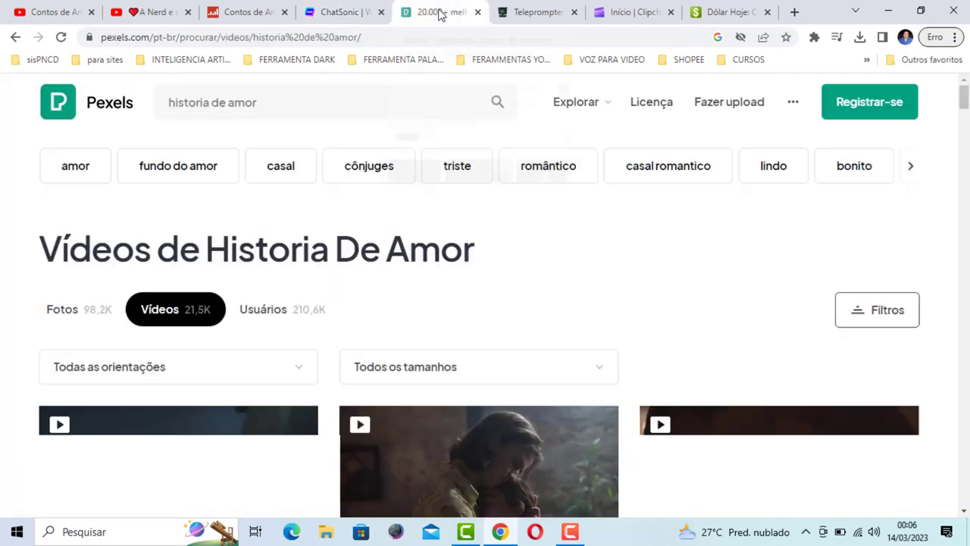
scroll(442, 226, "down", 2)
scroll(442, 226, "up", 2)
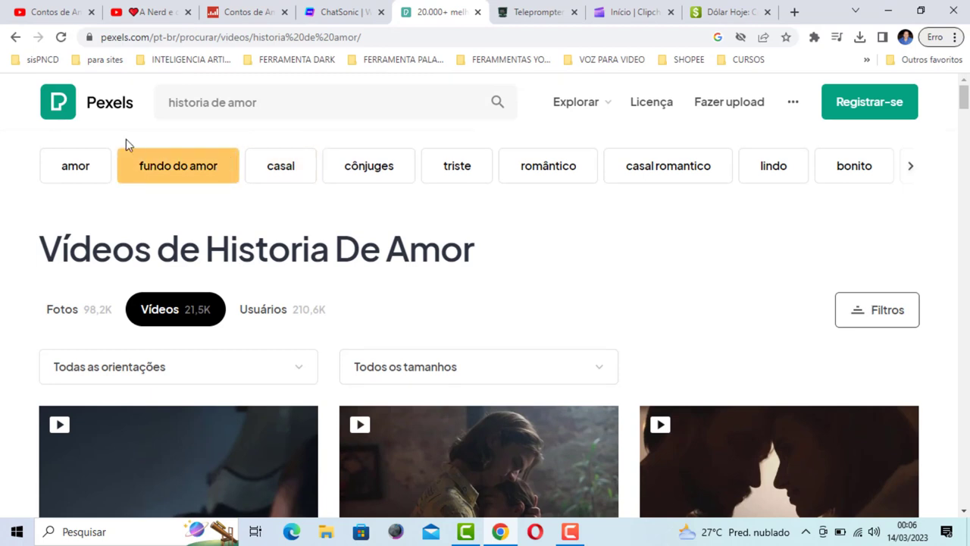
scroll(339, 199, "down", 1)
scroll(453, 255, "down", 1)
scroll(502, 301, "up", 2)
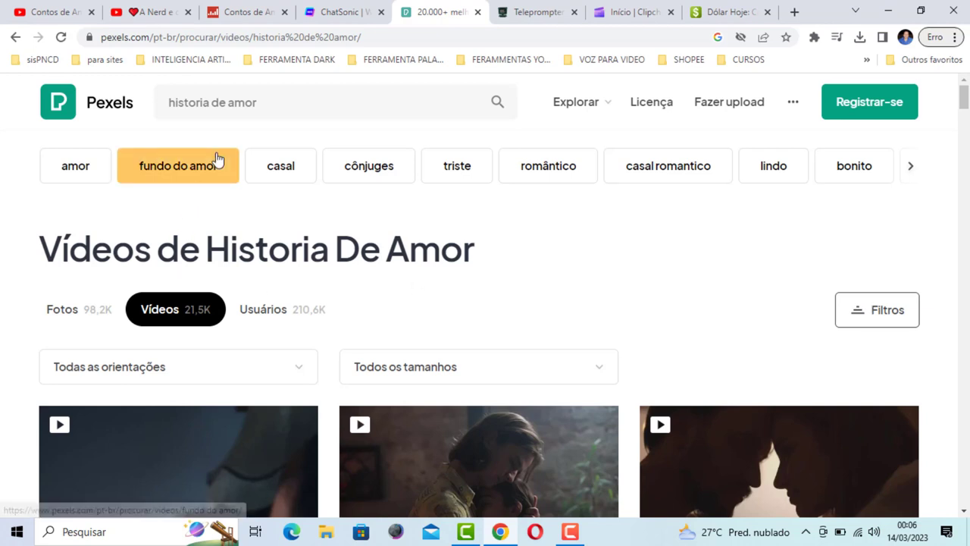
scroll(398, 219, "down", 1)
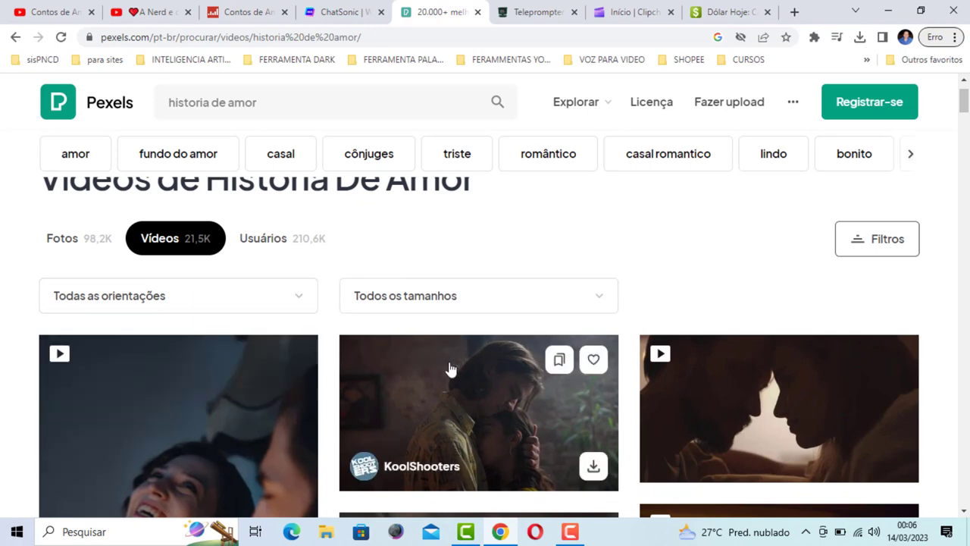
scroll(485, 344, "down", 3)
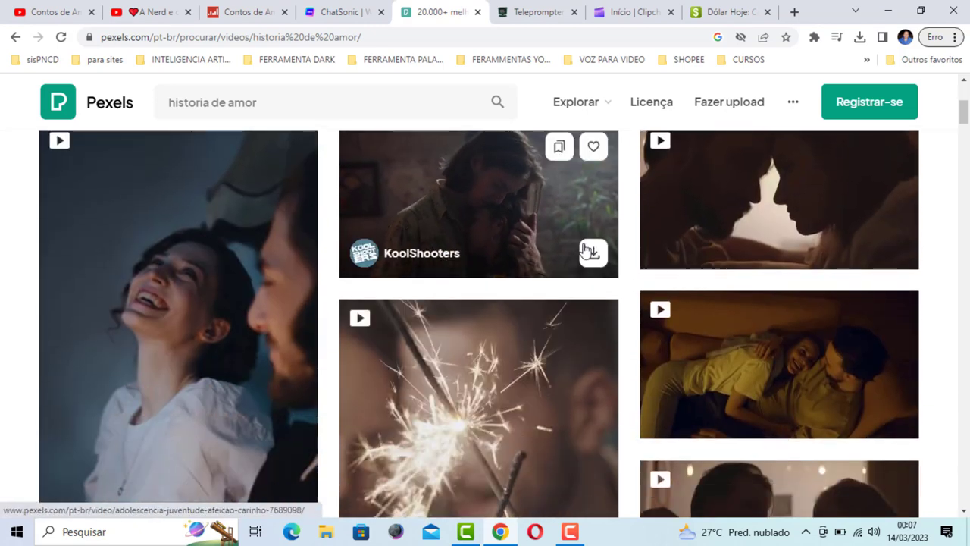
scroll(773, 312, "down", 1)
scroll(502, 303, "down", 3)
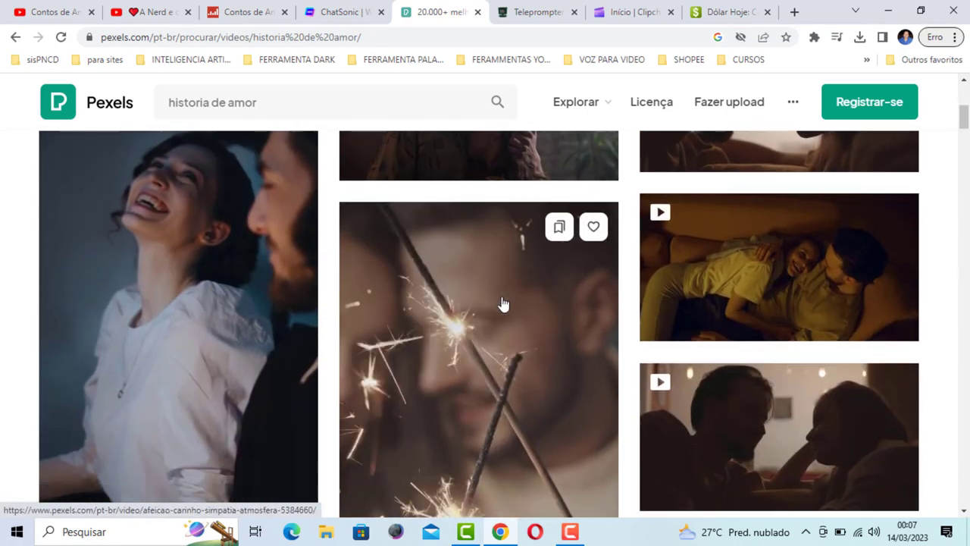
scroll(640, 286, "down", 3)
scroll(637, 286, "up", 10)
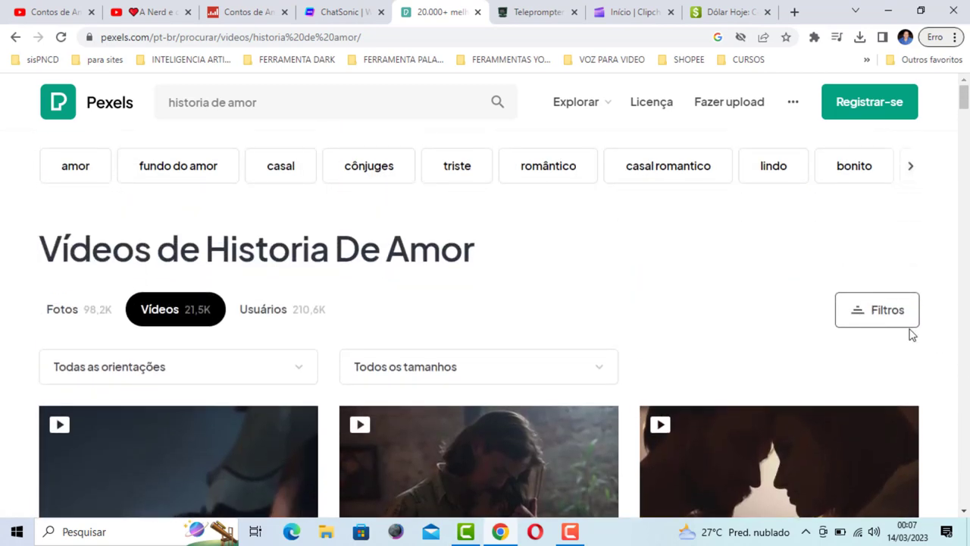
Filter the "historia de amor" video results to the Horizontal orientation
left_click(861, 312)
left_click(862, 313)
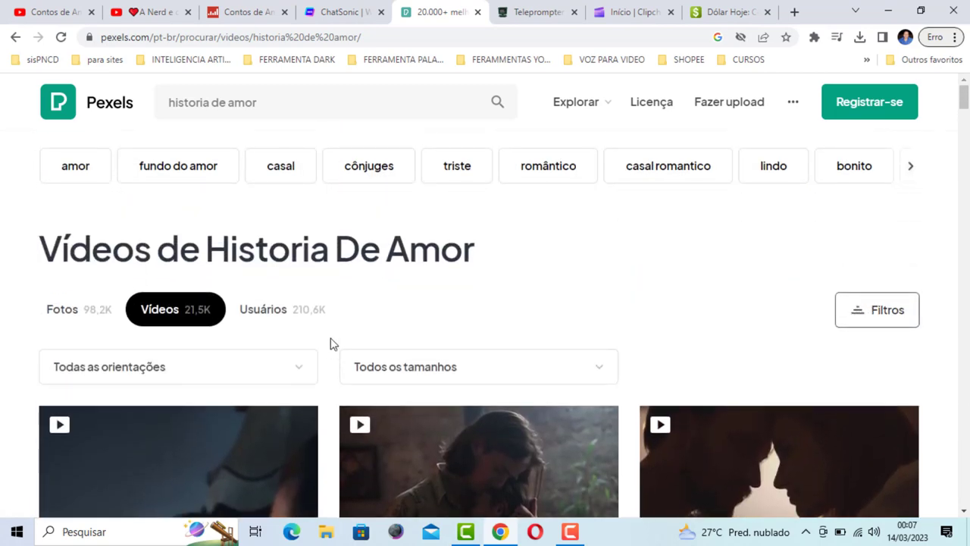
left_click(289, 375)
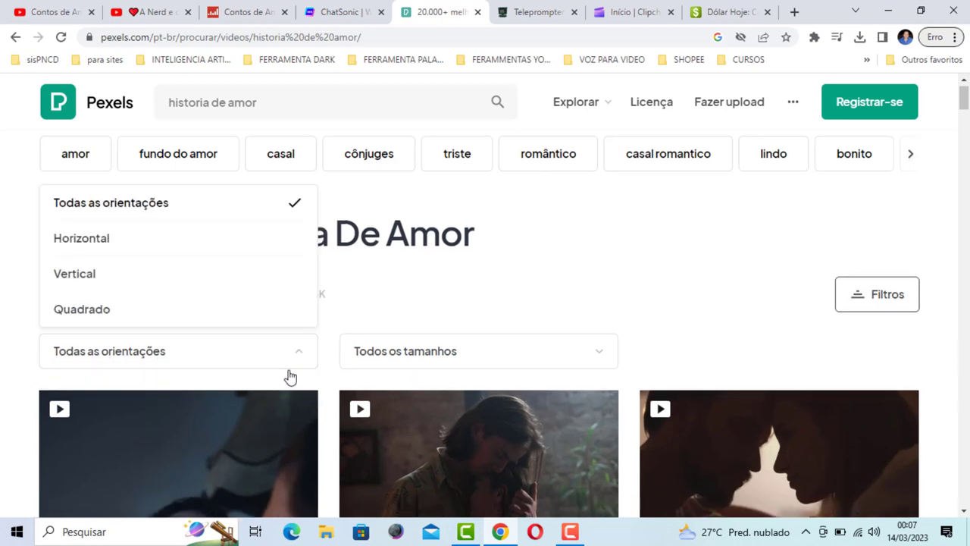
left_click(79, 239)
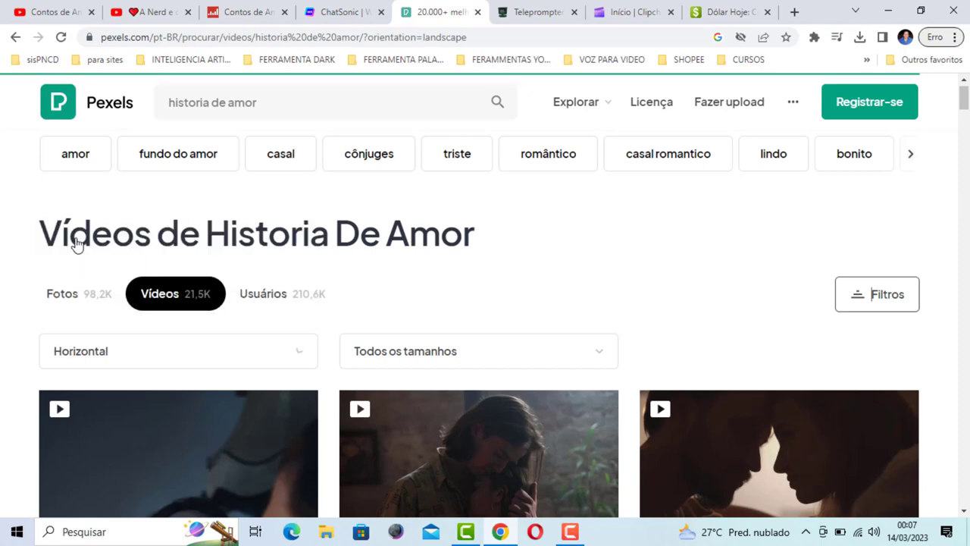
Examine the horizontal love-story clips and the available orientation options
scroll(500, 280, "down", 3)
scroll(491, 295, "up", 2)
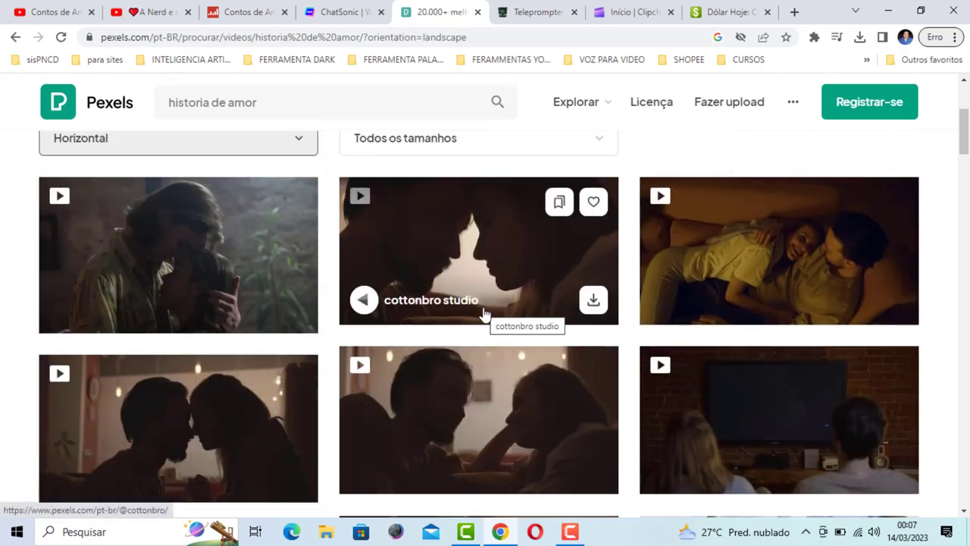
scroll(494, 327, "up", 1)
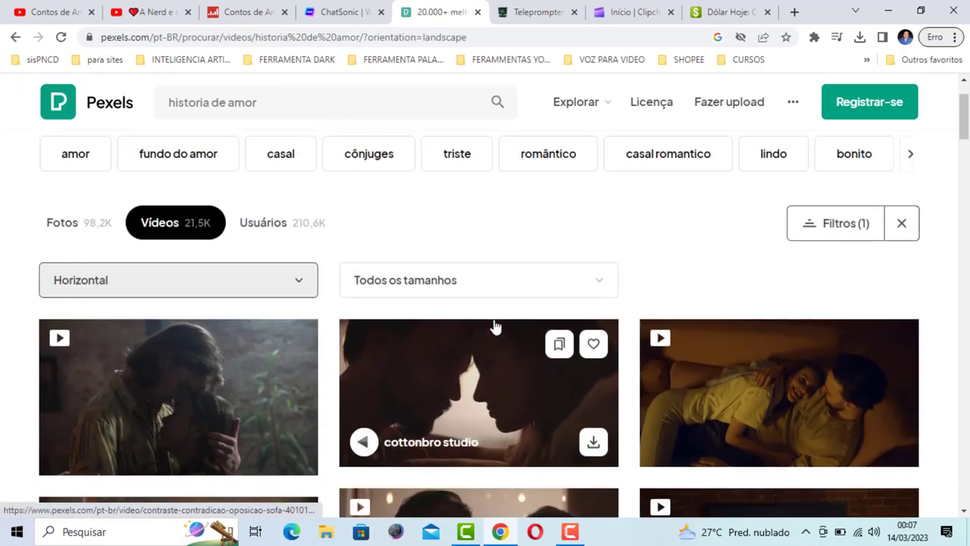
scroll(629, 265, "down", 1)
scroll(460, 325, "down", 2)
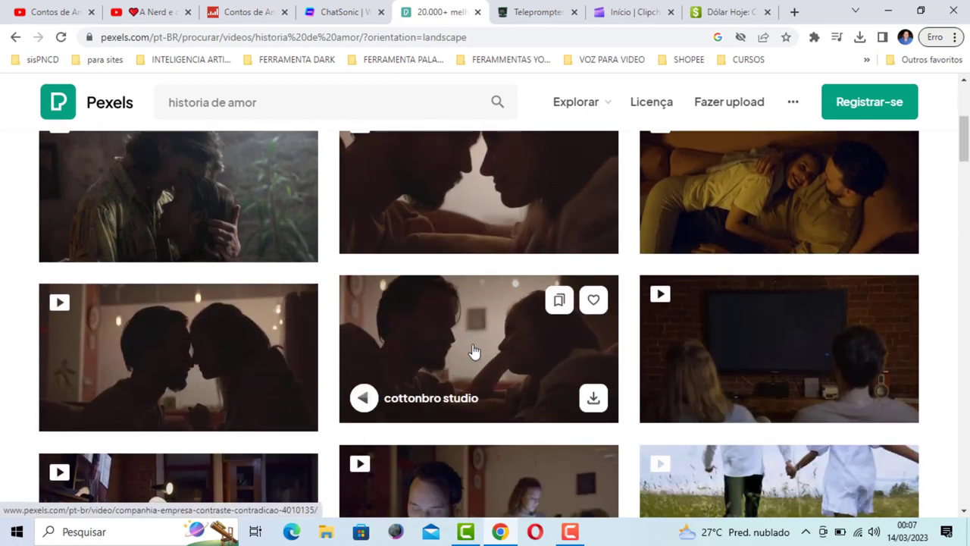
scroll(472, 351, "down", 3)
scroll(472, 351, "up", 5)
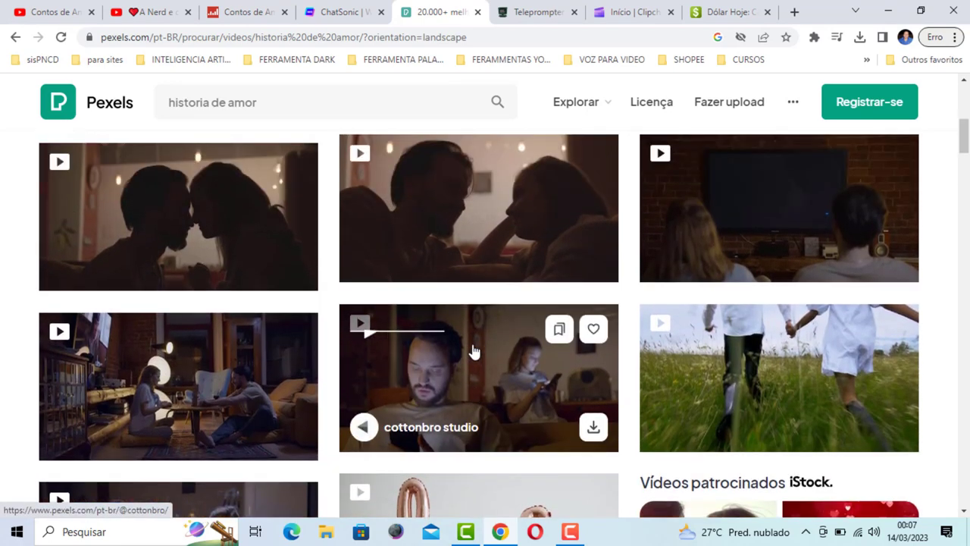
left_click(303, 375)
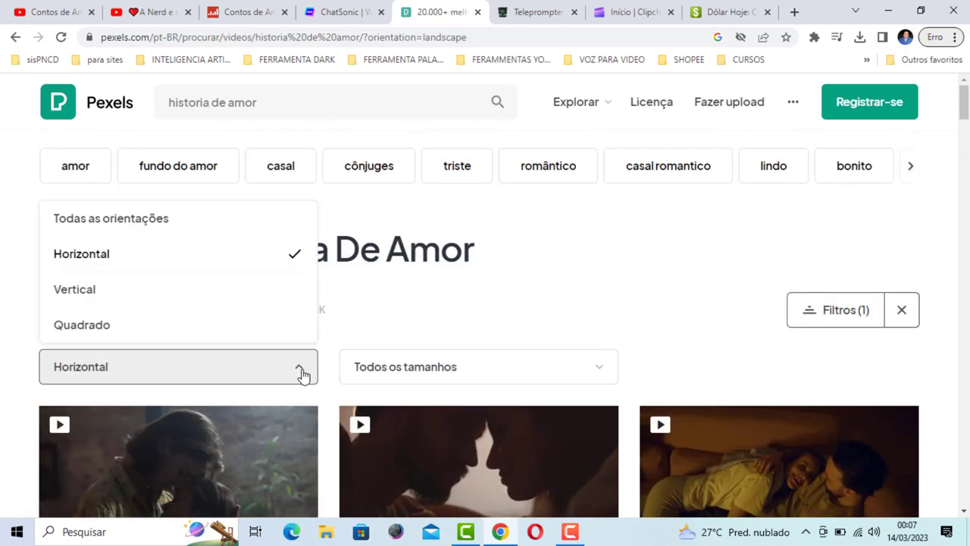
left_click(483, 297)
Download the clip of the couple's faces close together to the Área de Trabalho folder as production ID_4010130, and dismiss the thank-you message
scroll(613, 278, "down", 4)
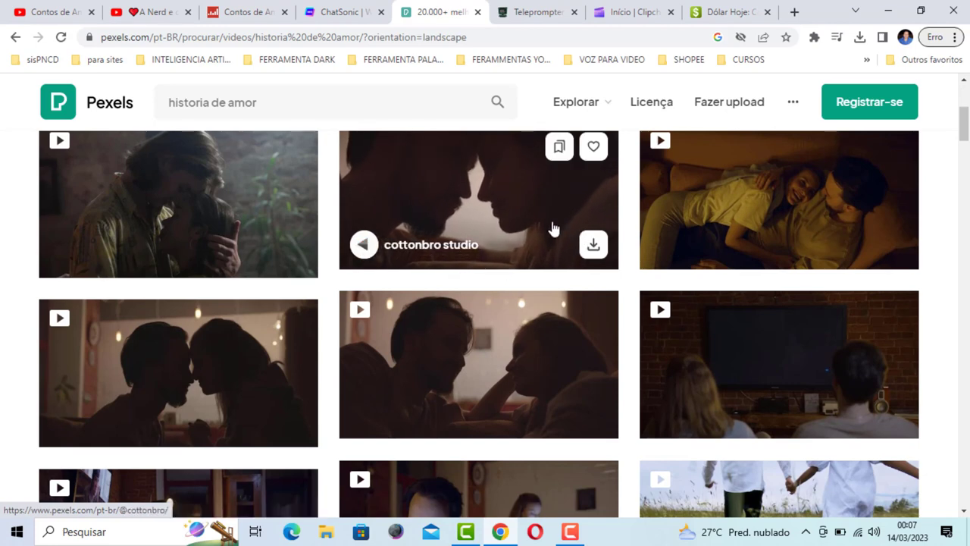
scroll(543, 274, "up", 1)
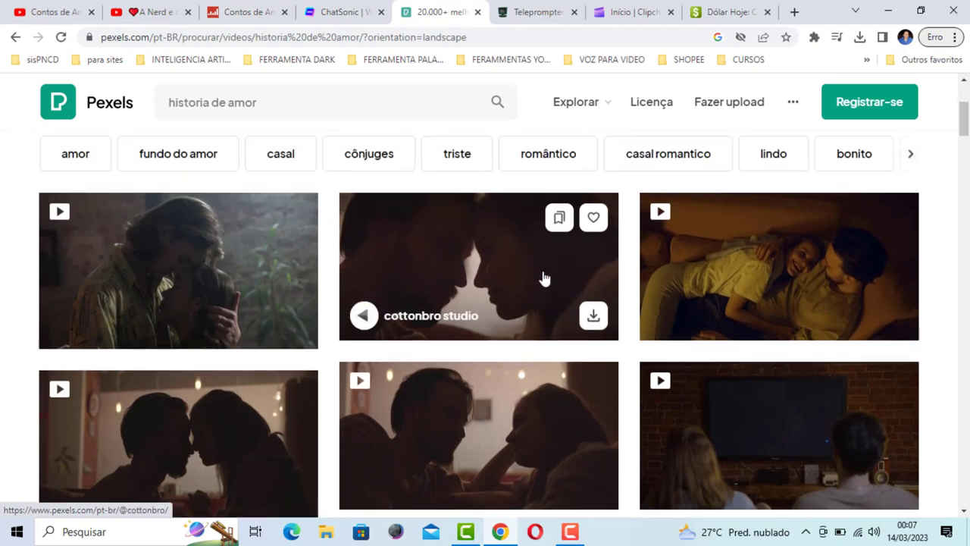
left_click(594, 315)
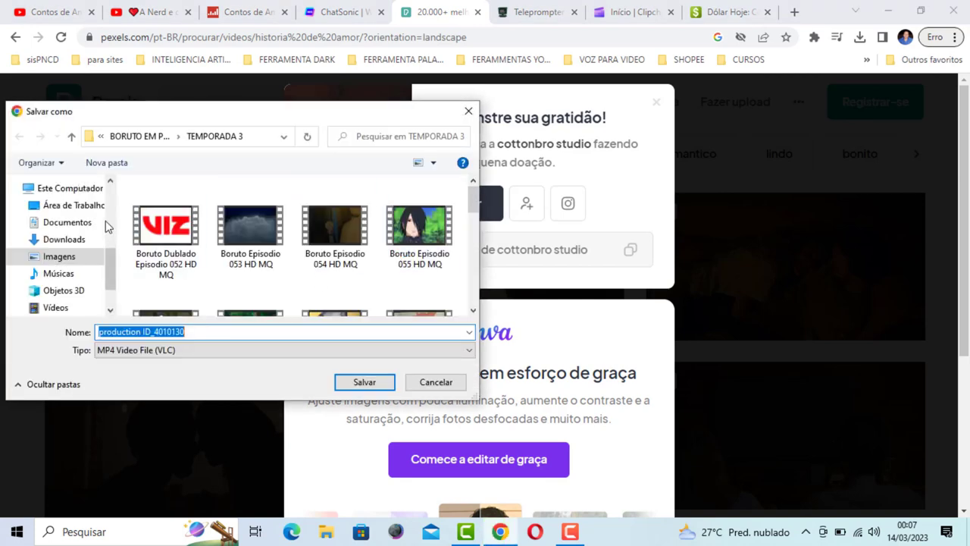
left_click(71, 205)
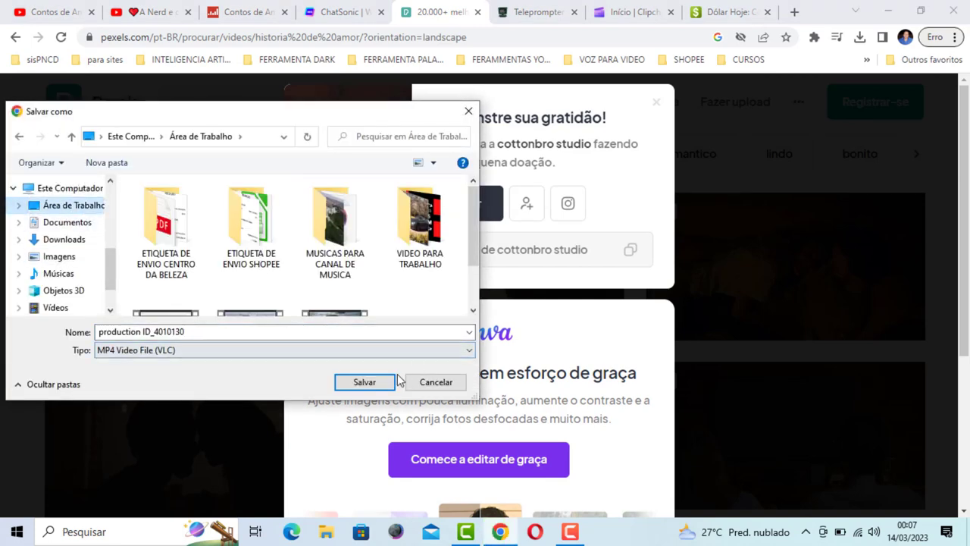
scroll(257, 249, "down", 1)
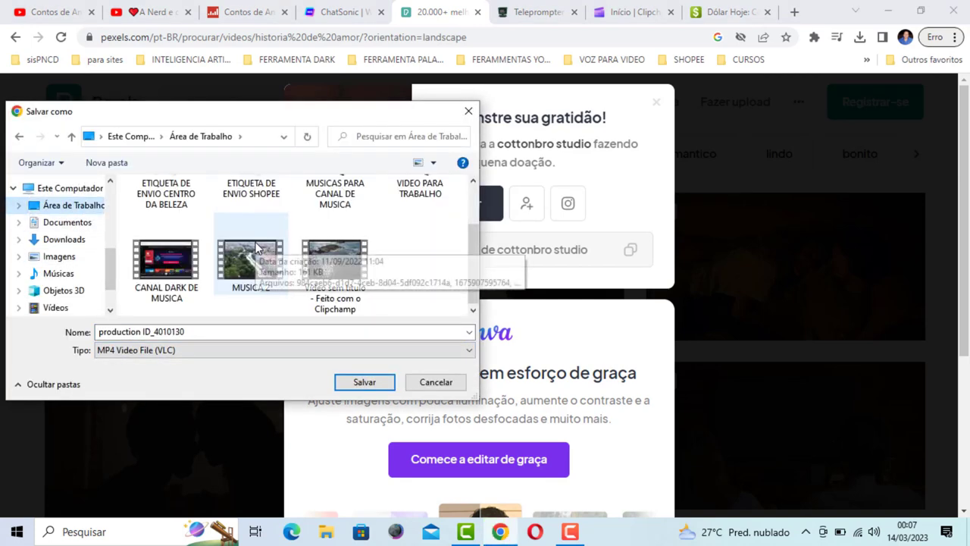
scroll(256, 249, "up", 1)
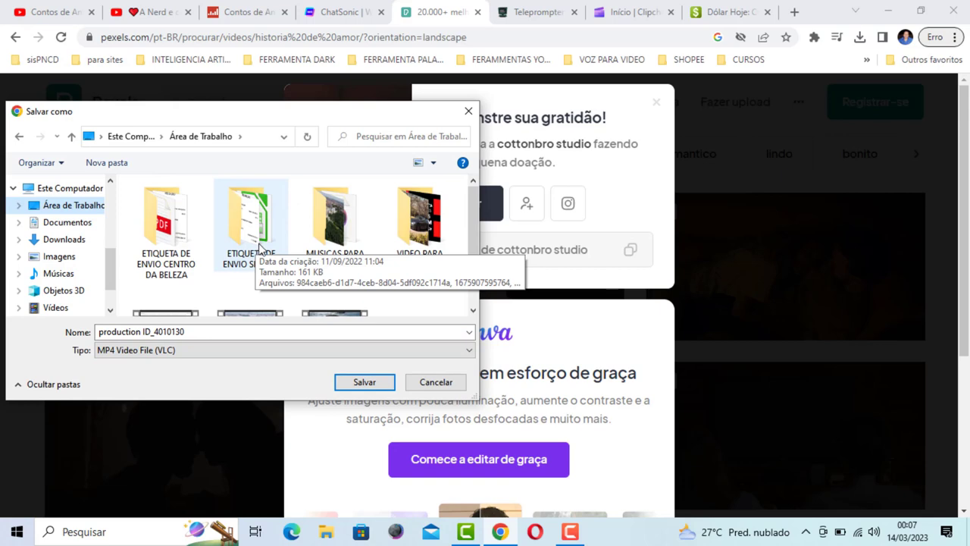
left_click(362, 384)
left_click(182, 148)
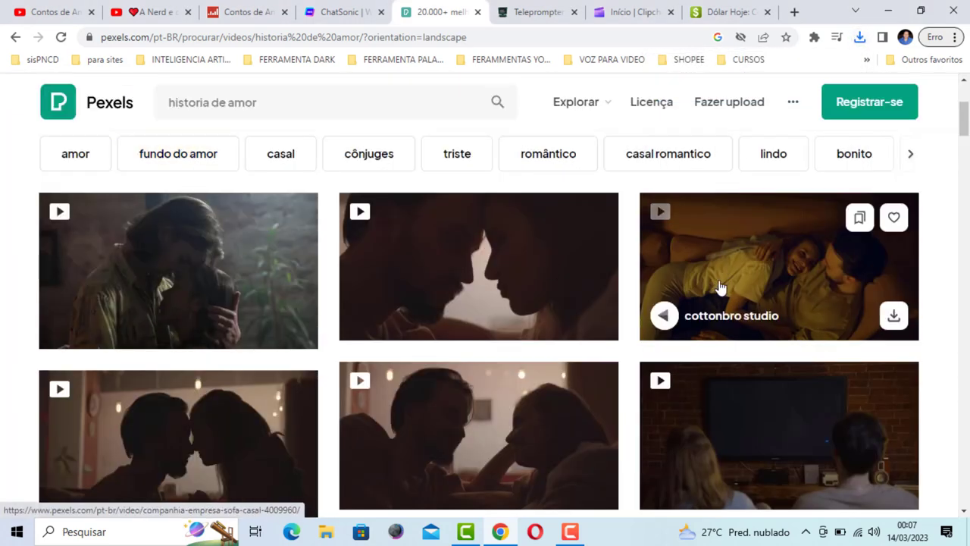
Download the clip of the couple lying on the sofa to Área de Trabalho as production ID_4009960, and dismiss the thank-you message
left_click(893, 315)
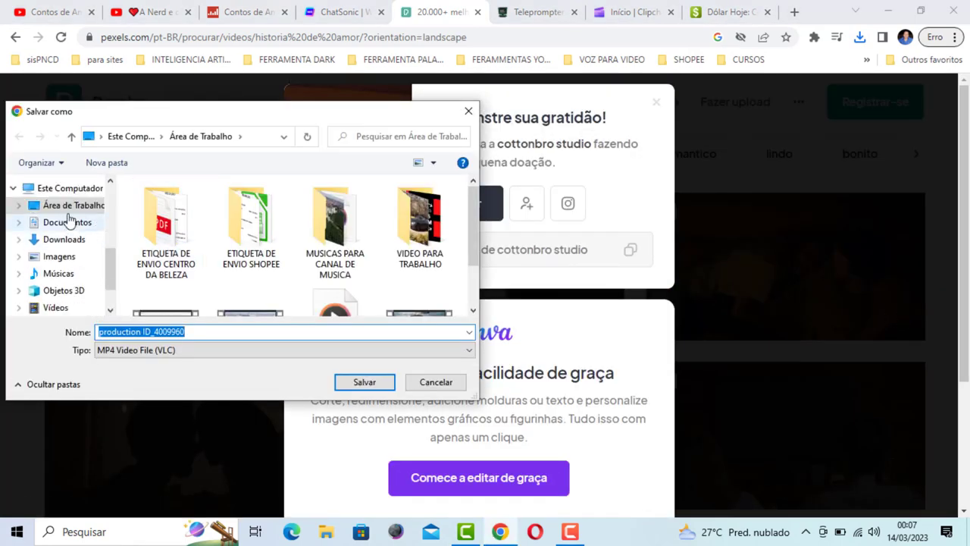
left_click(54, 206)
left_click(364, 381)
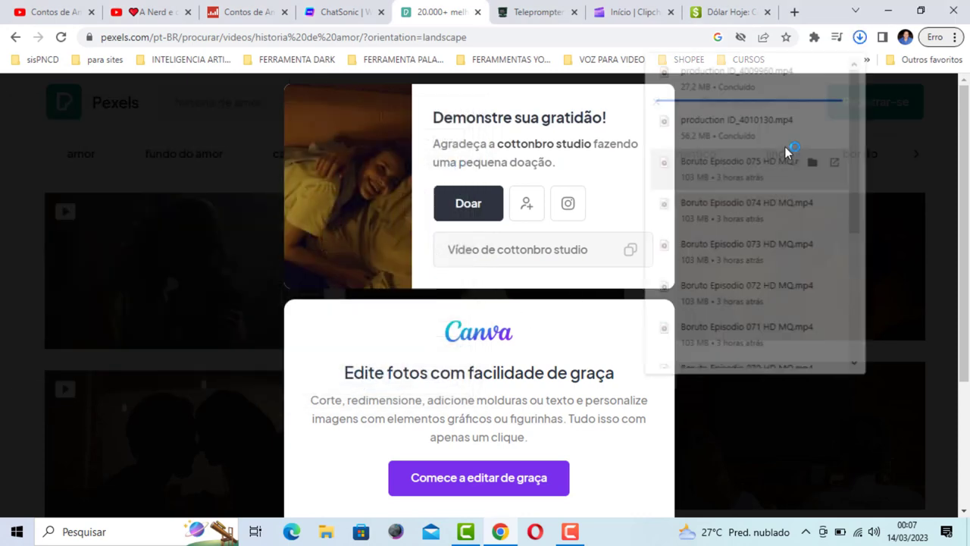
left_click(230, 112)
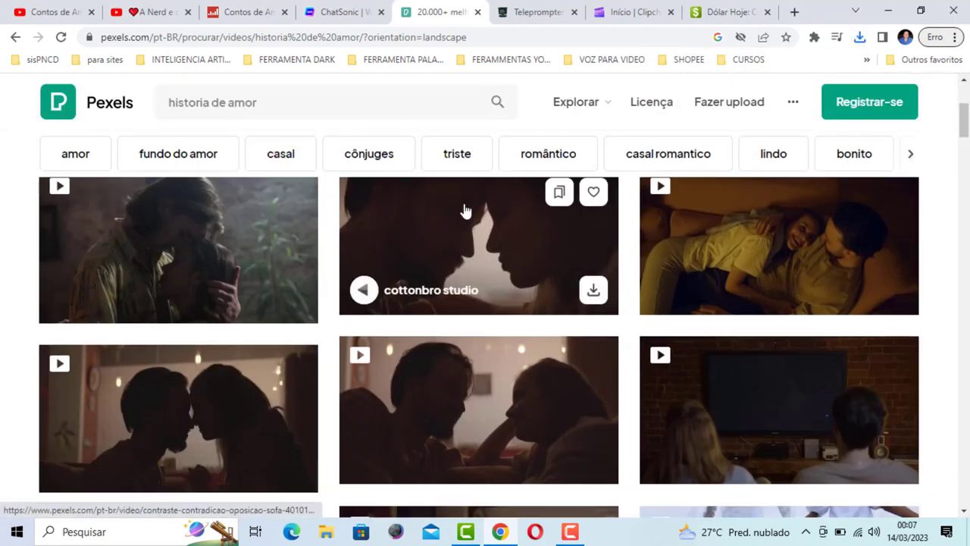
Download the clip of the couple's silhouettes facing each other to Área de Trabalho as production ID_4010133, and dismiss the thank-you message
scroll(465, 211, "down", 2)
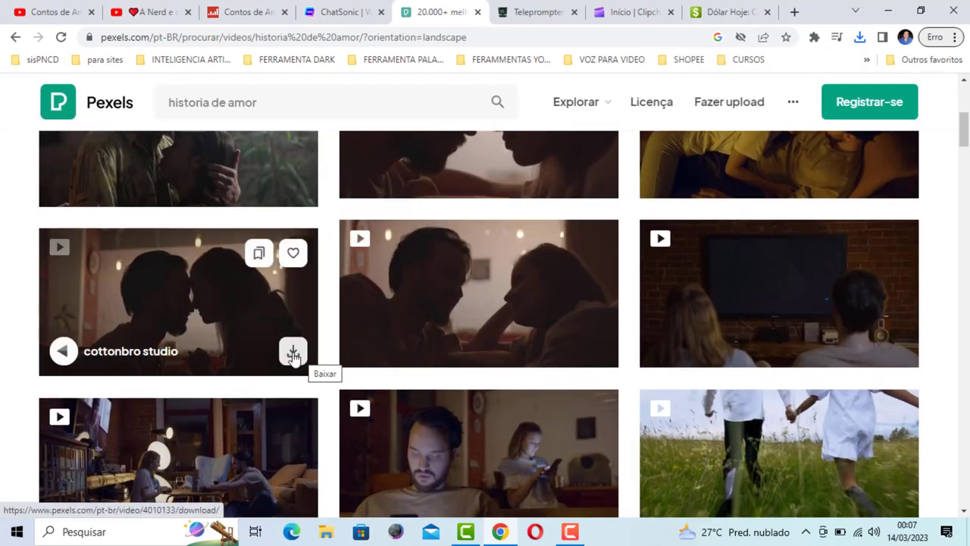
left_click(293, 354)
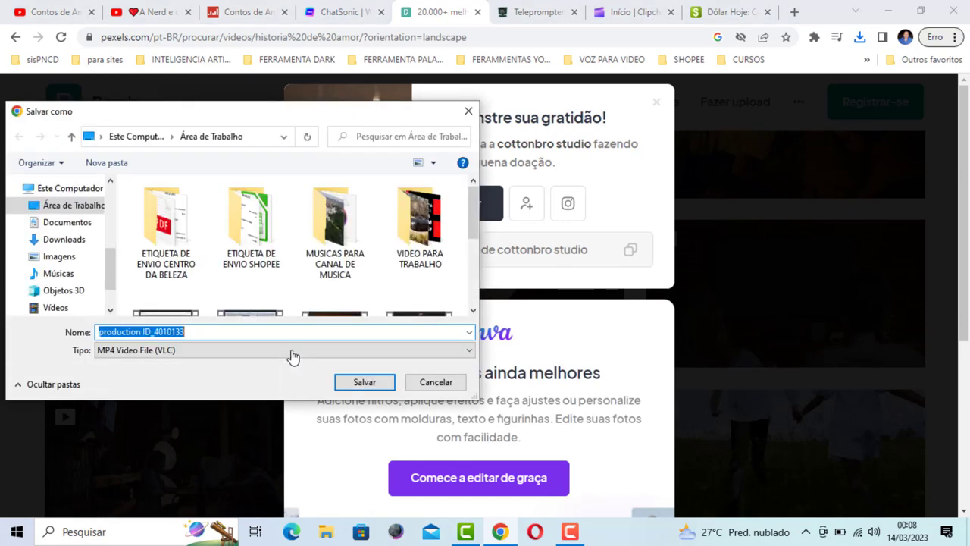
left_click(69, 210)
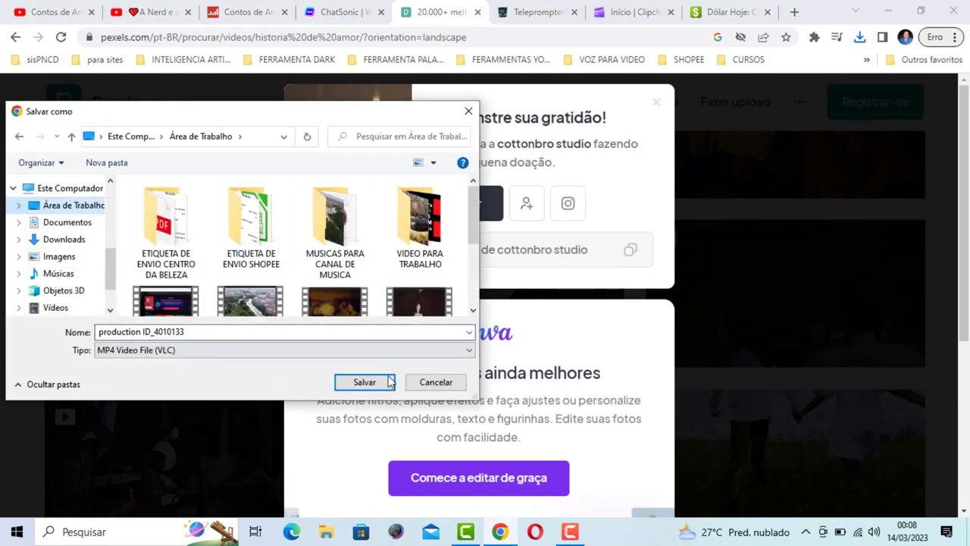
left_click(356, 384)
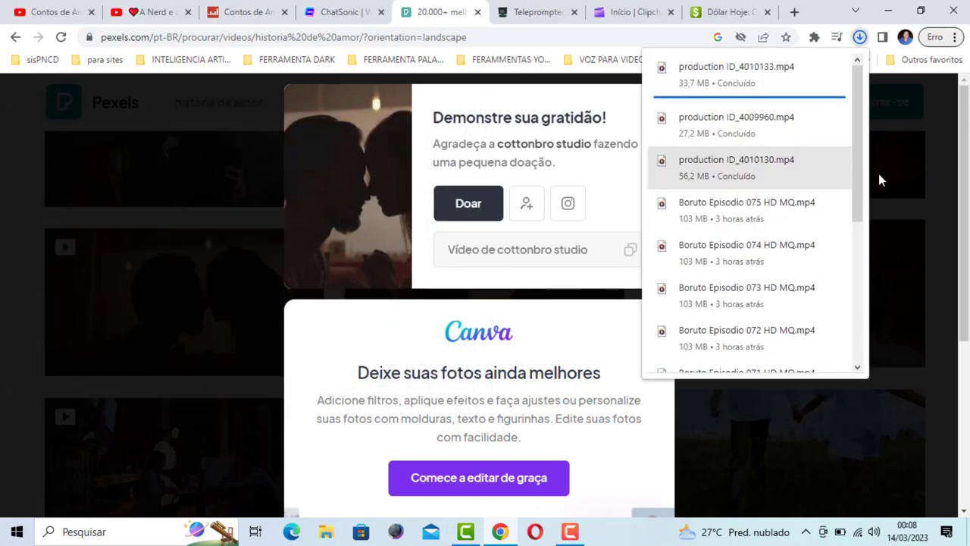
left_click(879, 205)
scroll(472, 152, "up", 5)
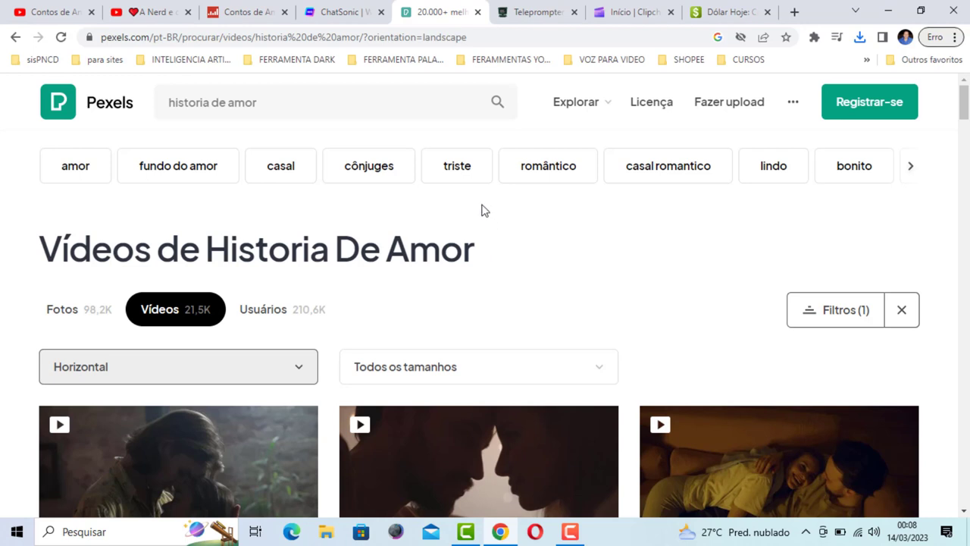
scroll(320, 228, "down", 1)
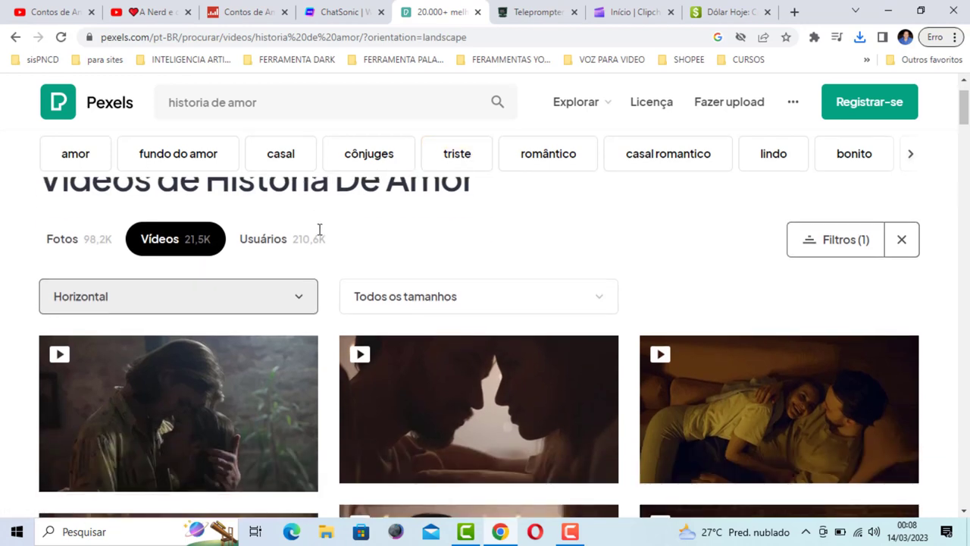
scroll(416, 231, "up", 1)
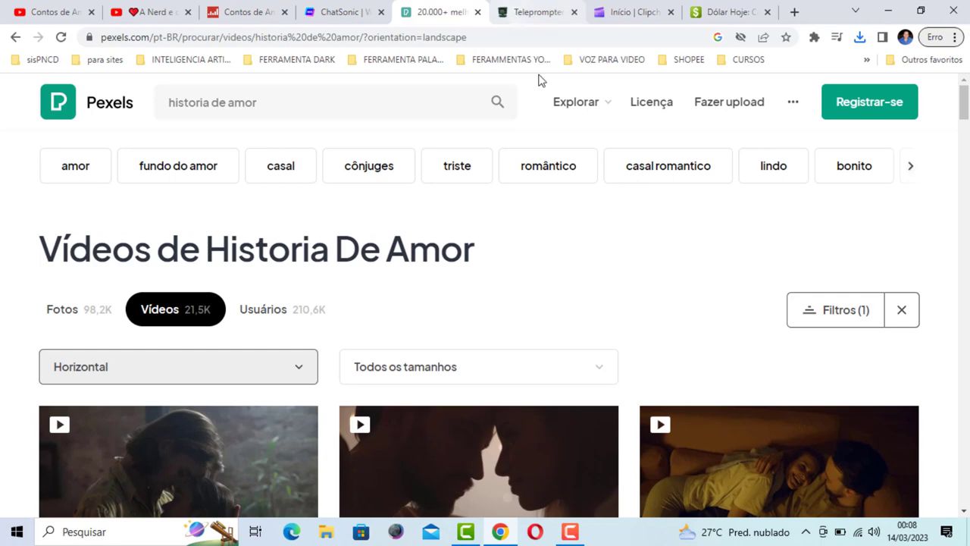
left_click(626, 14)
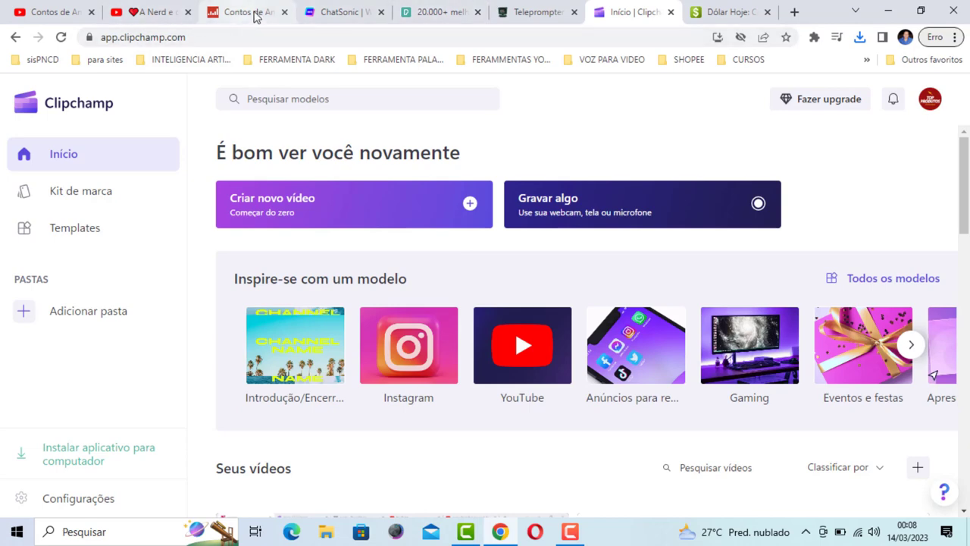
Switch to Chatsonic and copy the opening paragraph of the generated love story
left_click(317, 16)
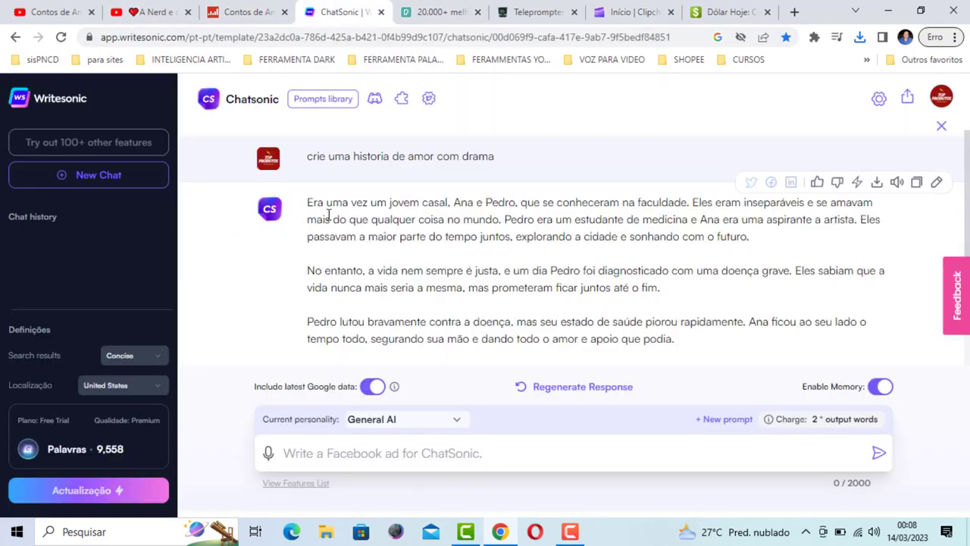
left_click_drag(307, 202, 765, 246)
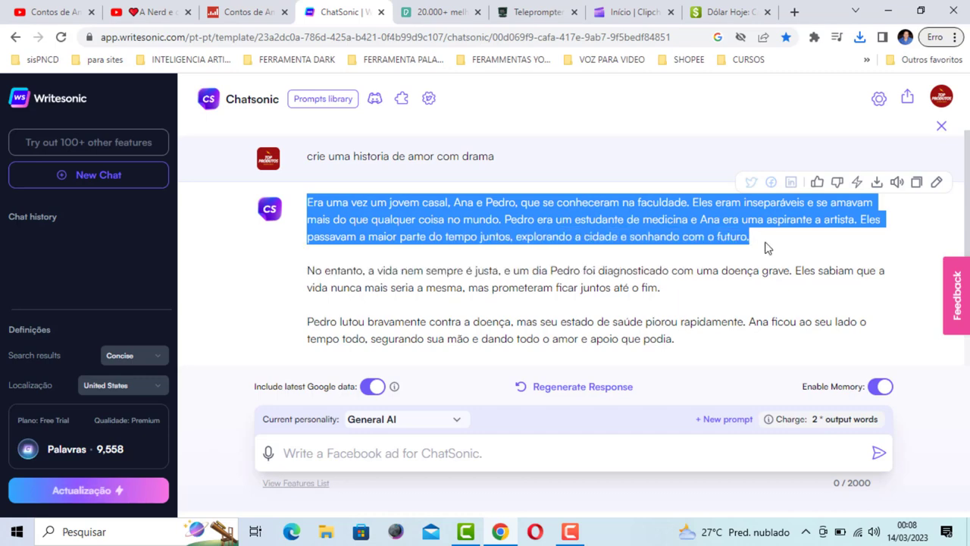
right_click(489, 203)
left_click(523, 217)
scroll(485, 237, "down", 3)
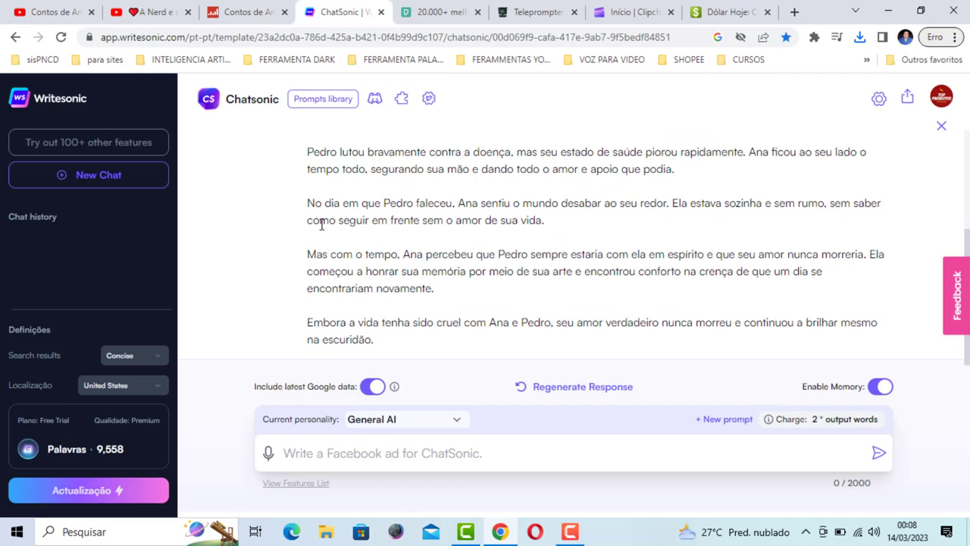
scroll(330, 250, "up", 3)
scroll(458, 258, "down", 2)
scroll(458, 257, "down", 1)
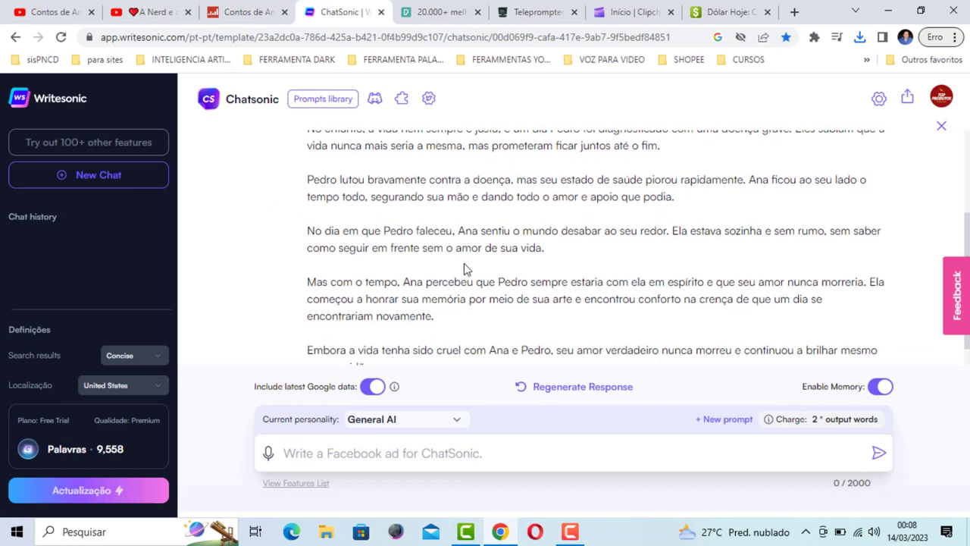
scroll(456, 263, "up", 3)
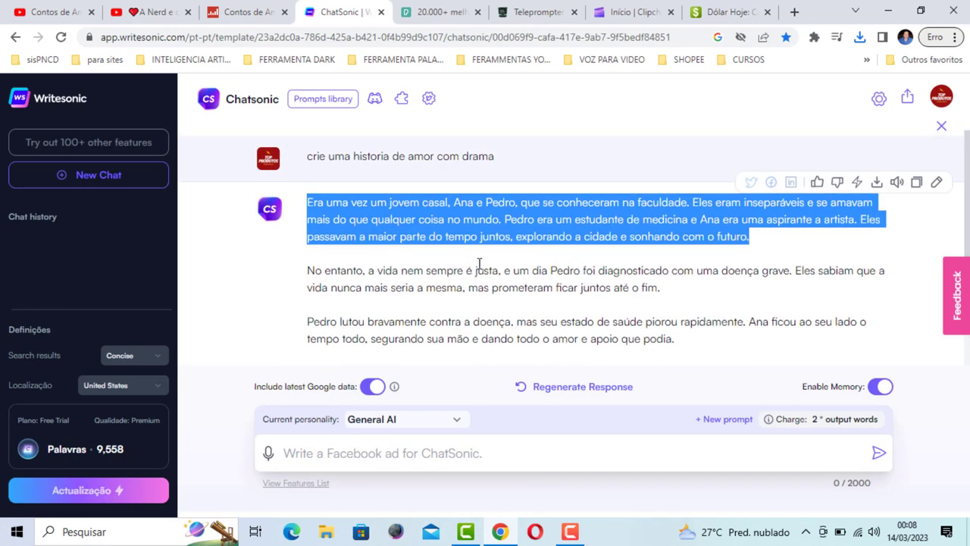
Create a new video in Clipchamp and paste the copied story paragraph into its text-to-speech converter
left_click(615, 16)
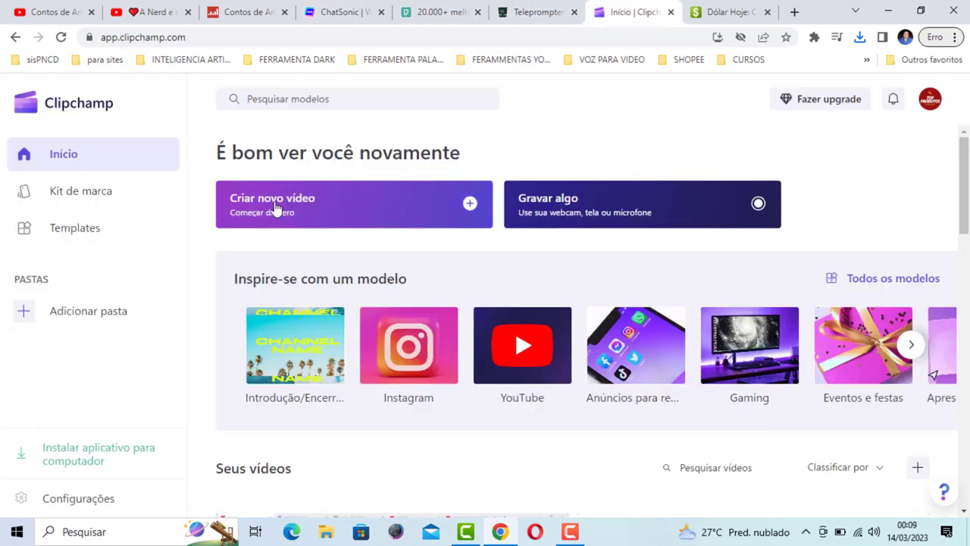
left_click(300, 204)
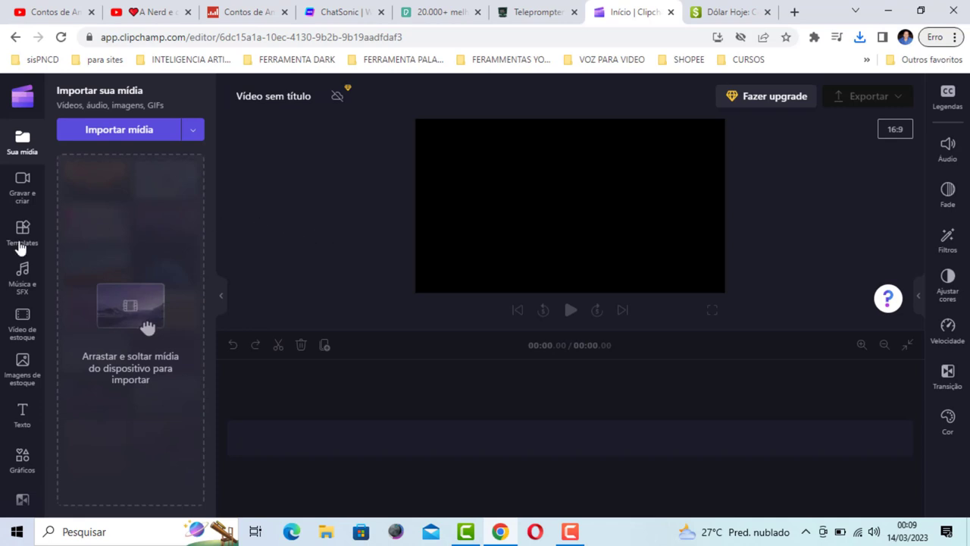
left_click(23, 184)
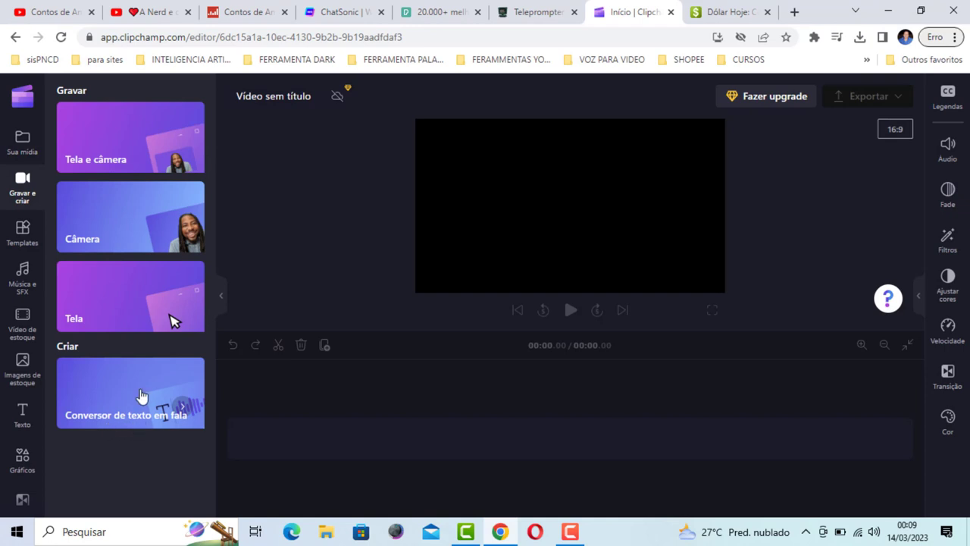
left_click(141, 396)
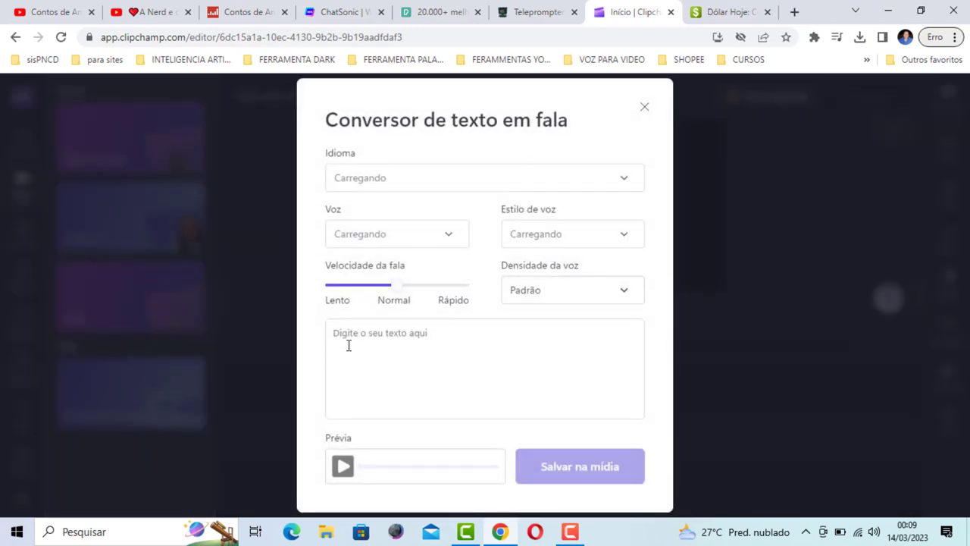
left_click(351, 333)
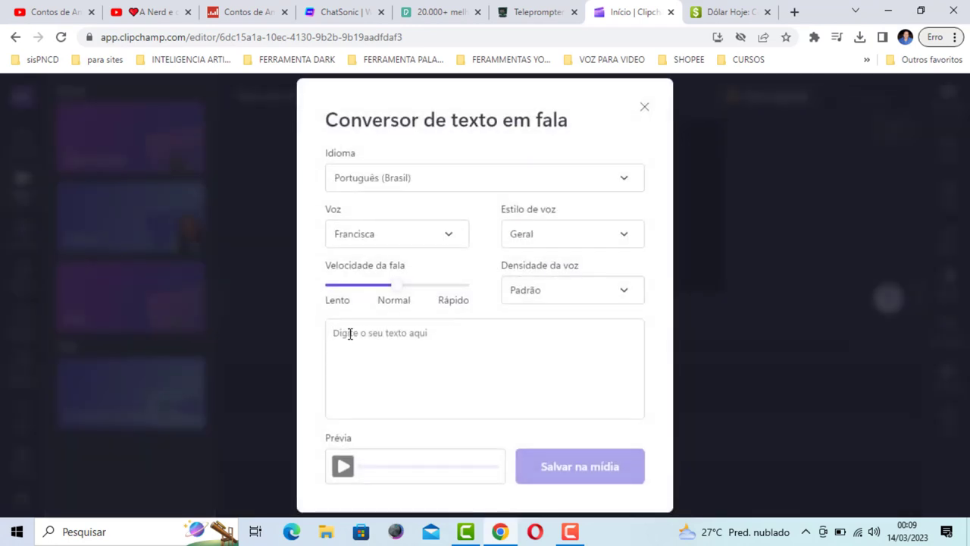
right_click(350, 334)
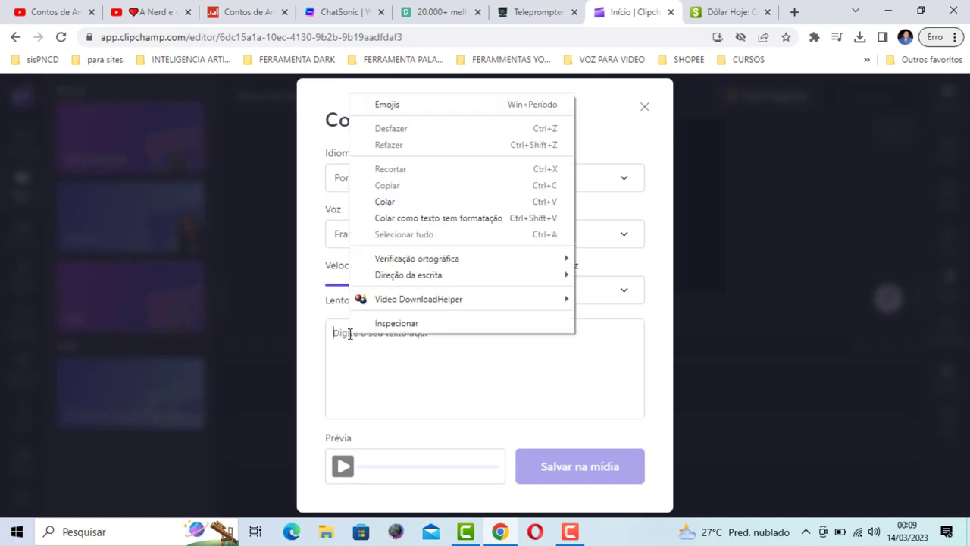
left_click(385, 201)
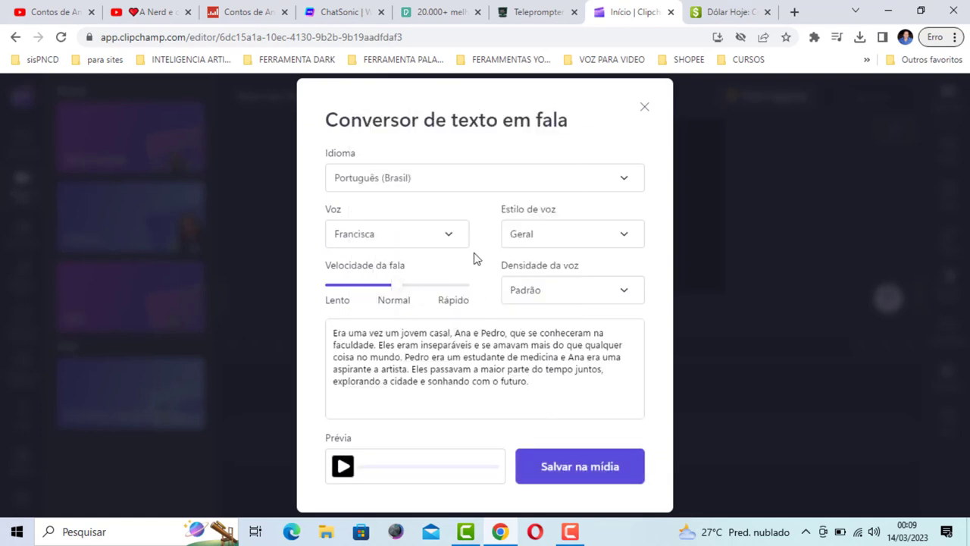
Save the narration with the Francisca voice to the project media and place it at the start of the timeline
left_click(442, 244)
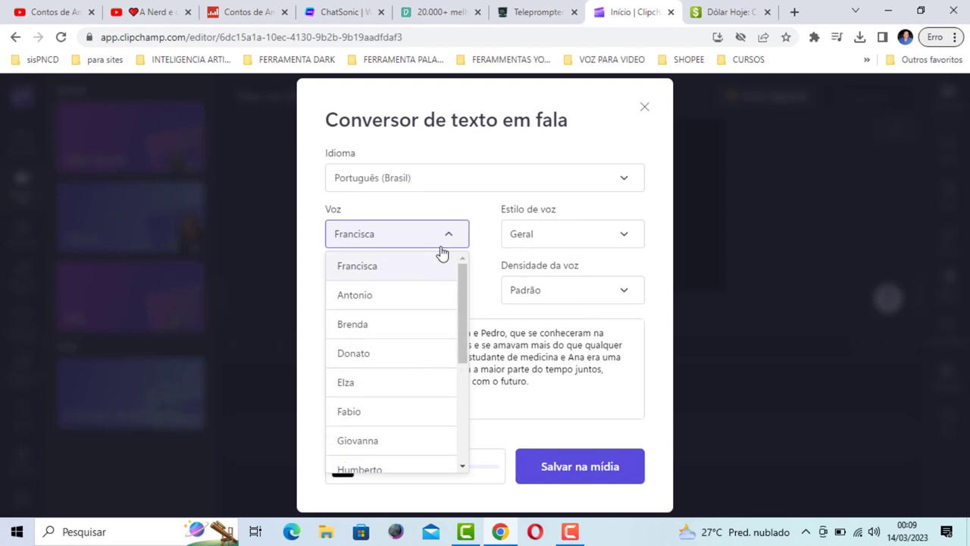
left_click(372, 274)
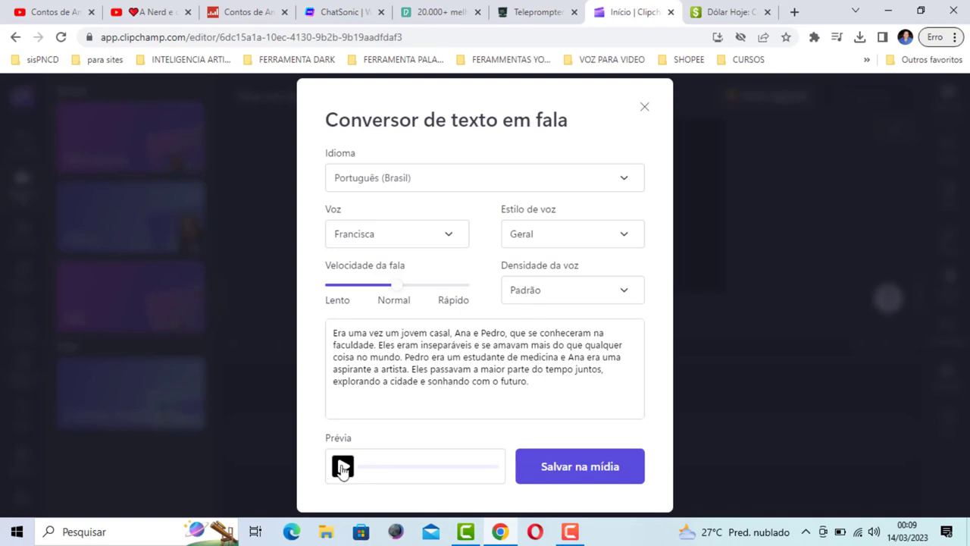
left_click(560, 469)
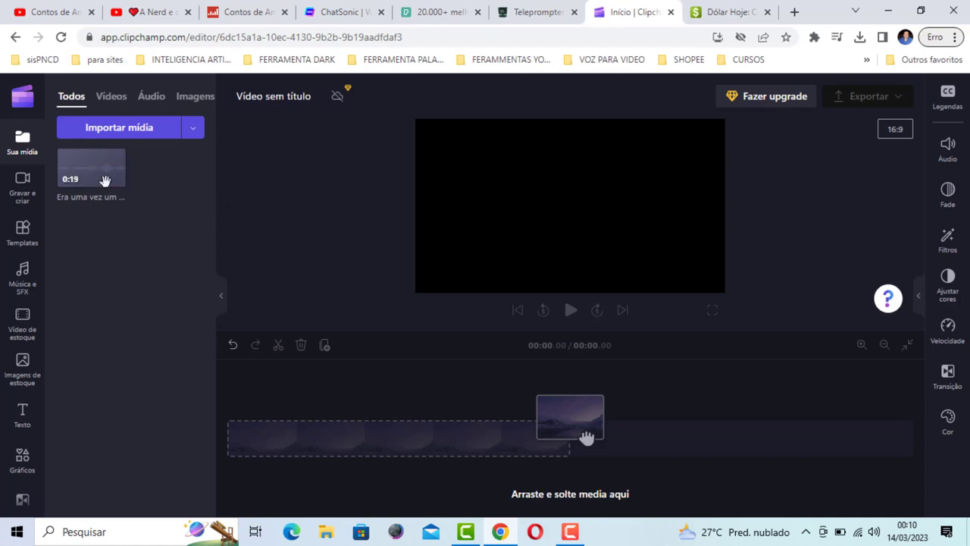
mouse_move(80, 167)
left_click_drag(77, 167, 286, 438)
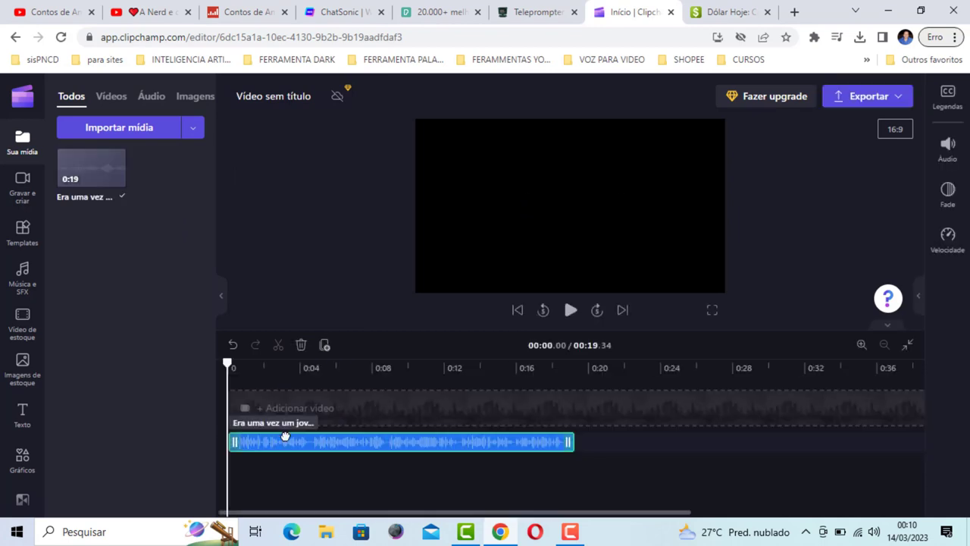
Import the clips production ID_4009960 and production ID_4010130 from the Área de Trabalho folder
left_click(125, 130)
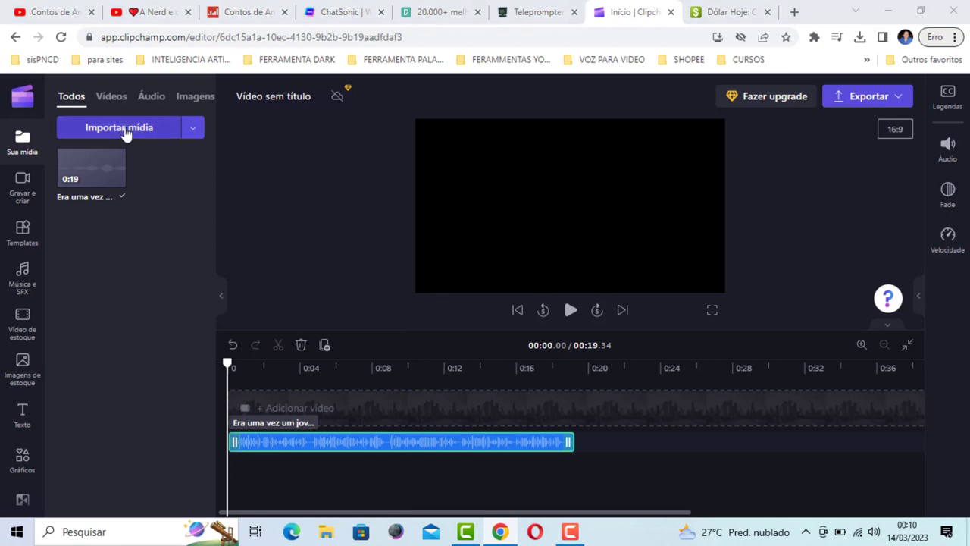
left_click(71, 206)
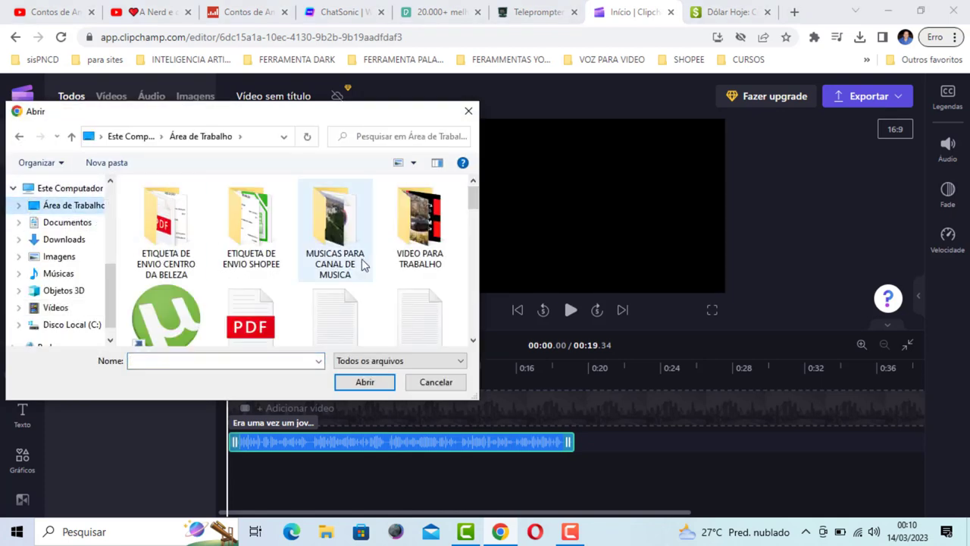
scroll(393, 226, "down", 10)
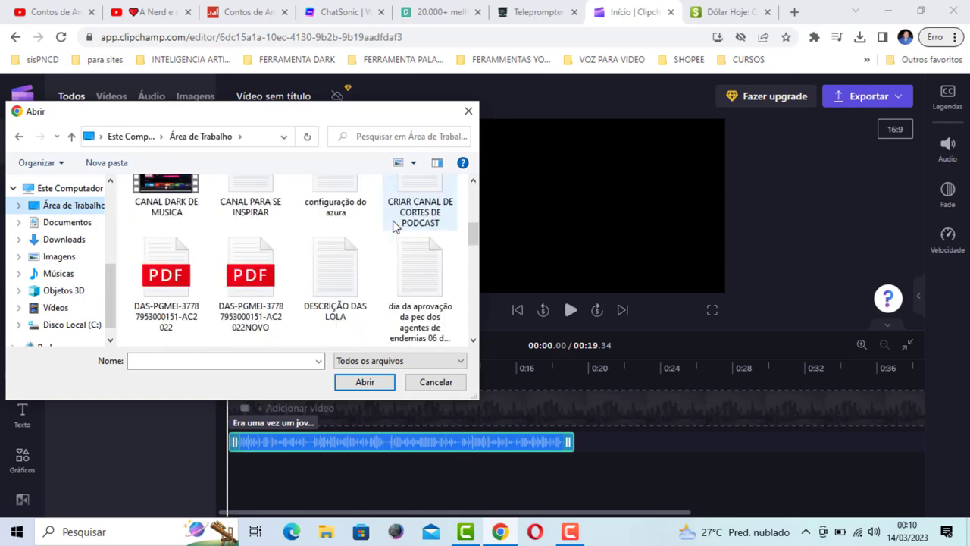
scroll(393, 226, "down", 2)
scroll(393, 226, "up", 3)
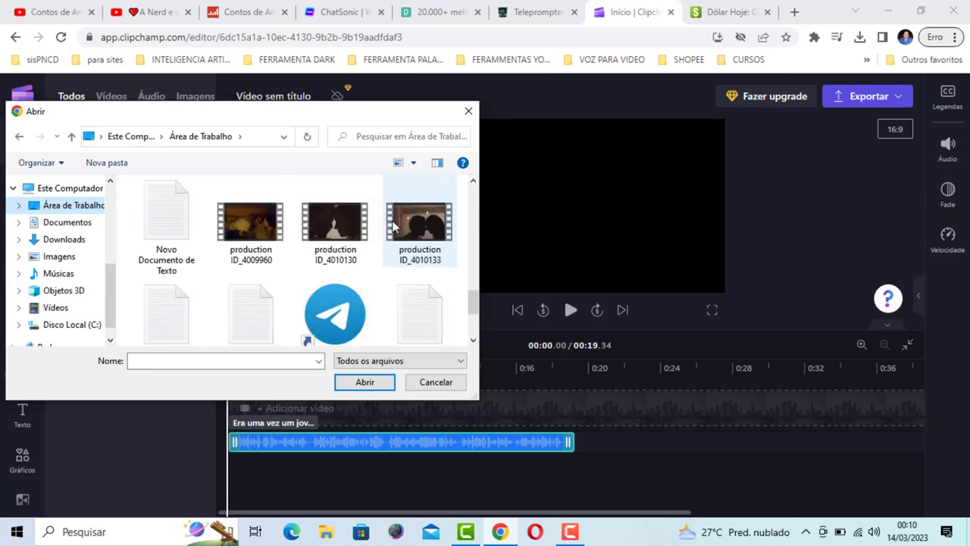
left_click(260, 239)
left_click(341, 239, "ctrl")
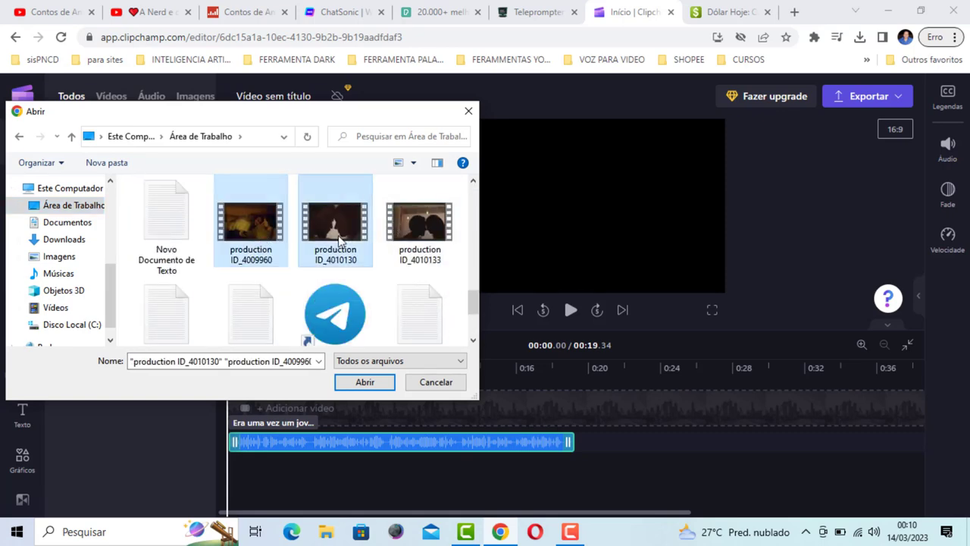
left_click(360, 381)
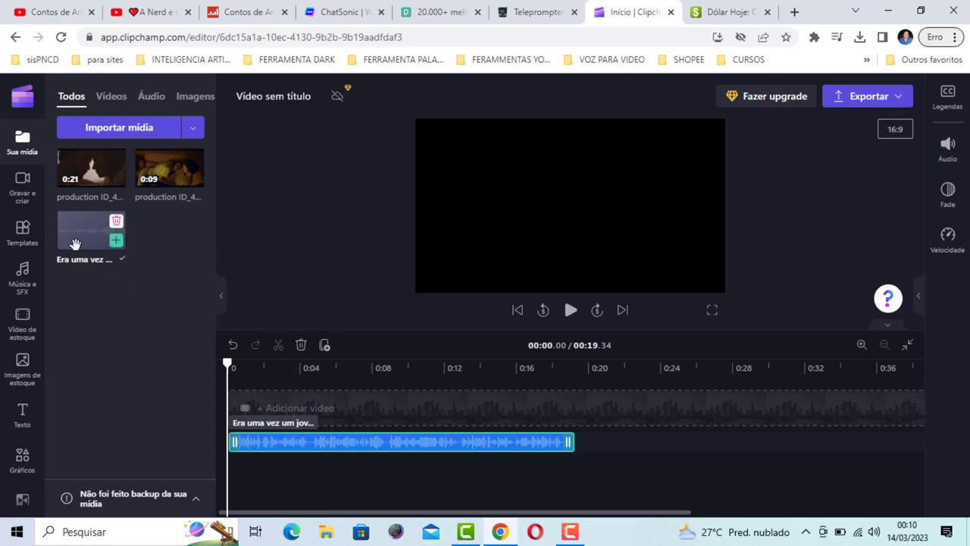
Place the sofa clip at the start of the timeline above the narration, with production ID_4010130 directly after it
mouse_move(79, 172)
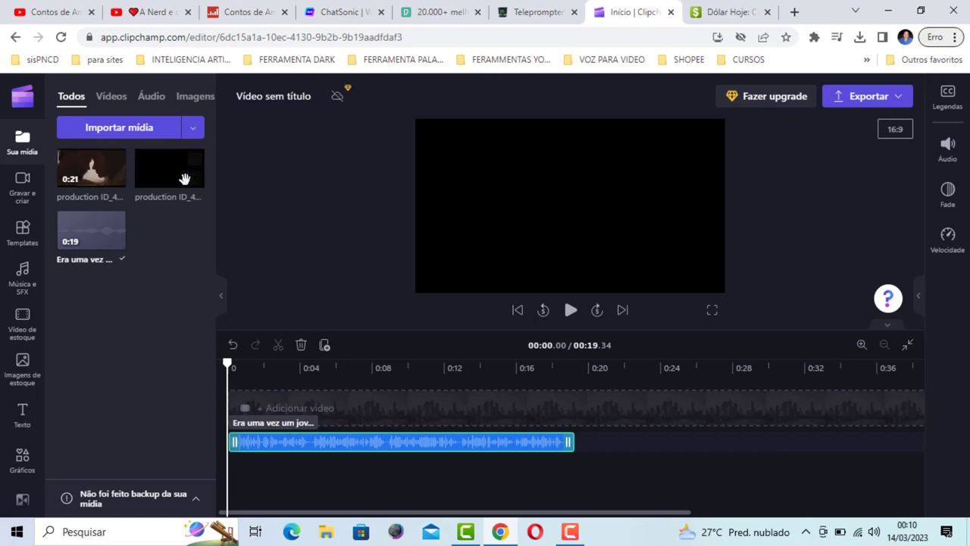
mouse_move(156, 176)
left_click_drag(156, 176, 252, 429)
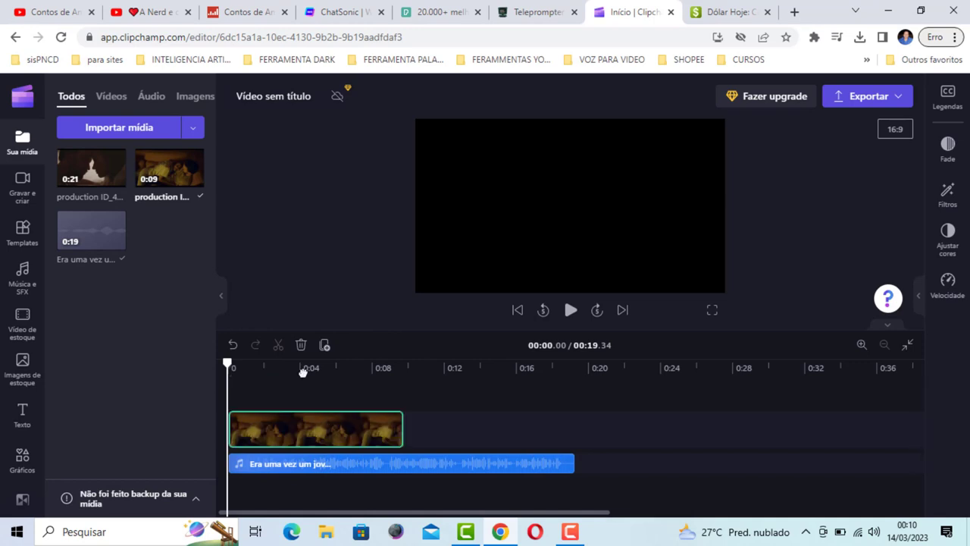
left_click_drag(91, 169, 409, 438)
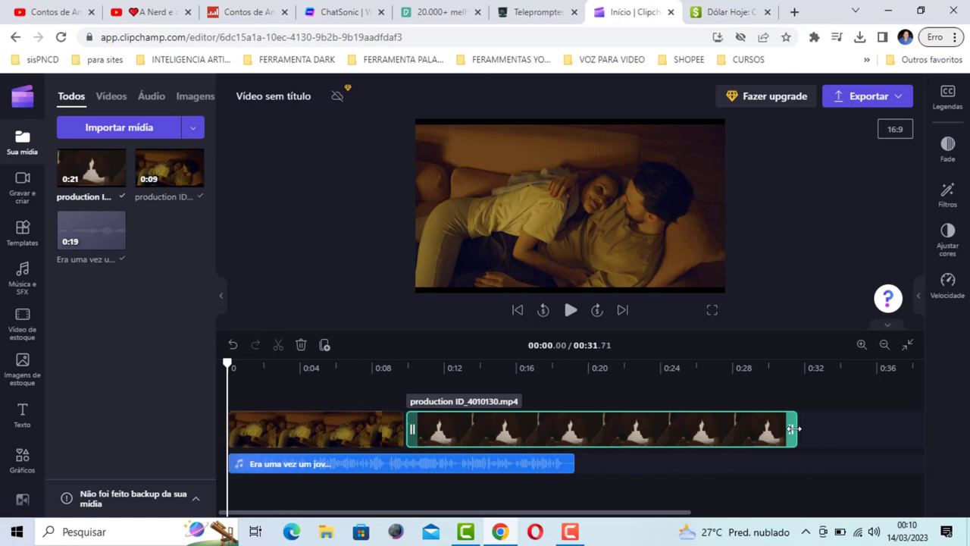
Trim the end of the production ID_4010130 clip to match the end of the narration
left_click_drag(792, 429, 572, 440)
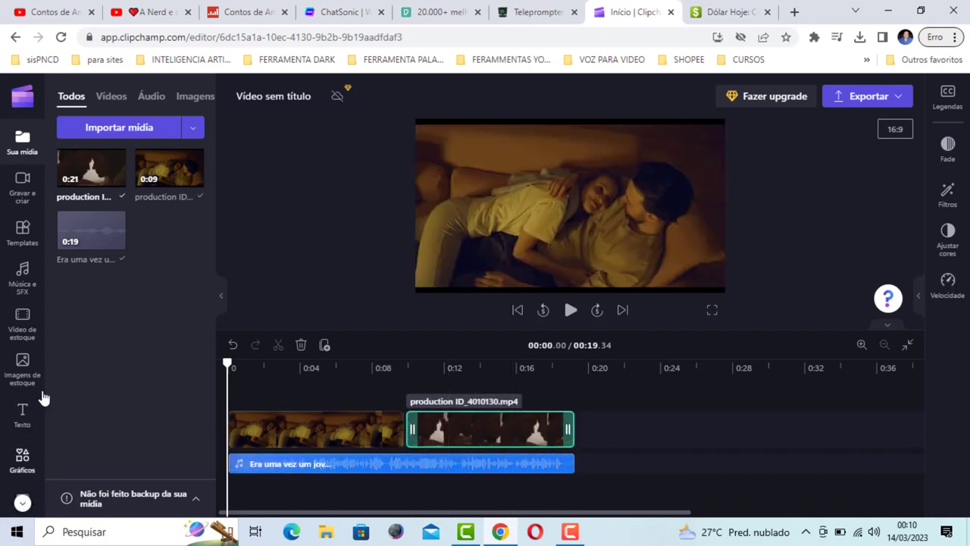
scroll(31, 398, "down", 2)
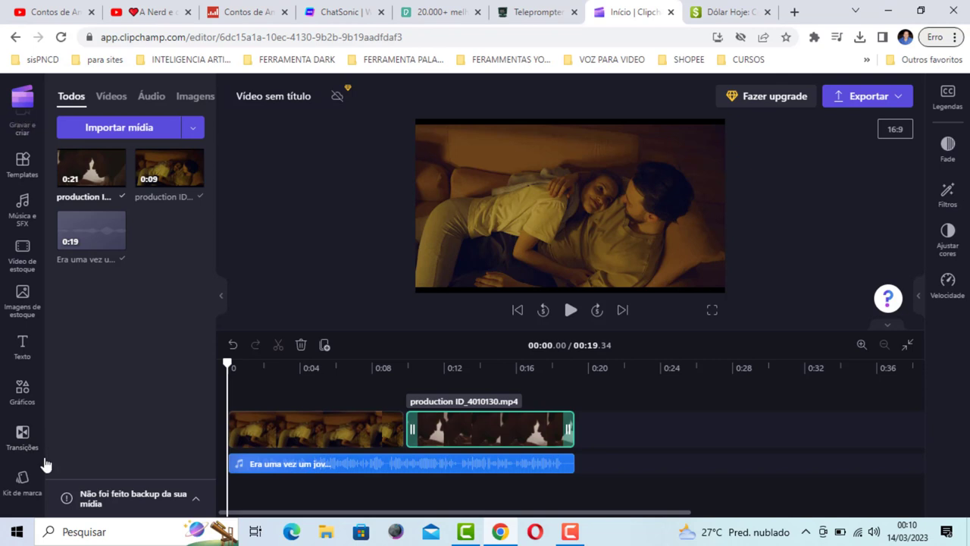
Add a transition between the sofa clip and the production ID_4010130 clip, and play the beginning of the video
left_click(26, 443)
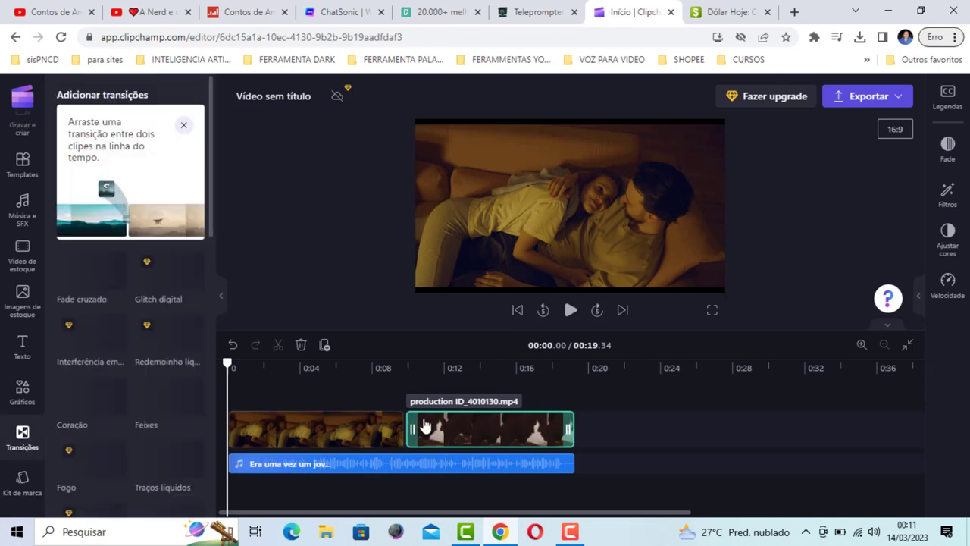
scroll(146, 322, "down", 3)
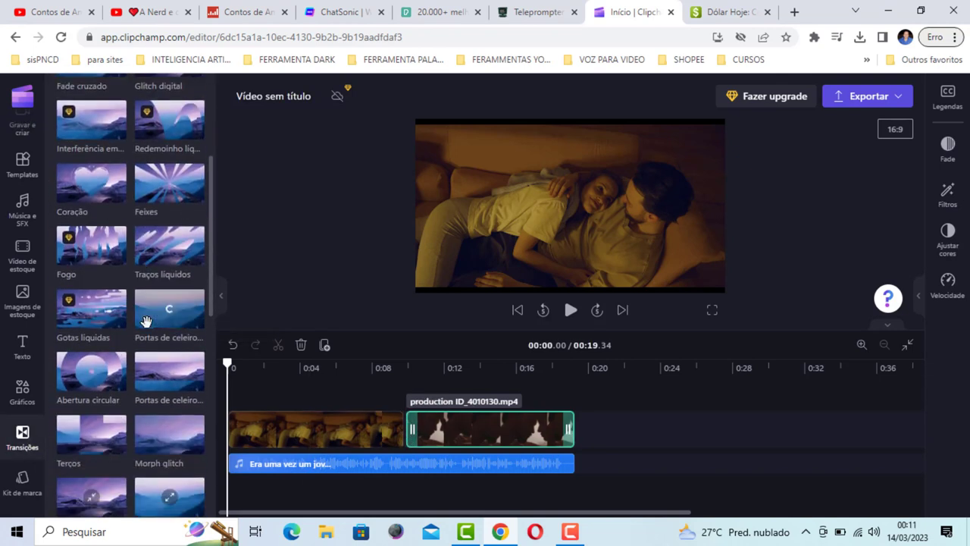
scroll(146, 322, "down", 1)
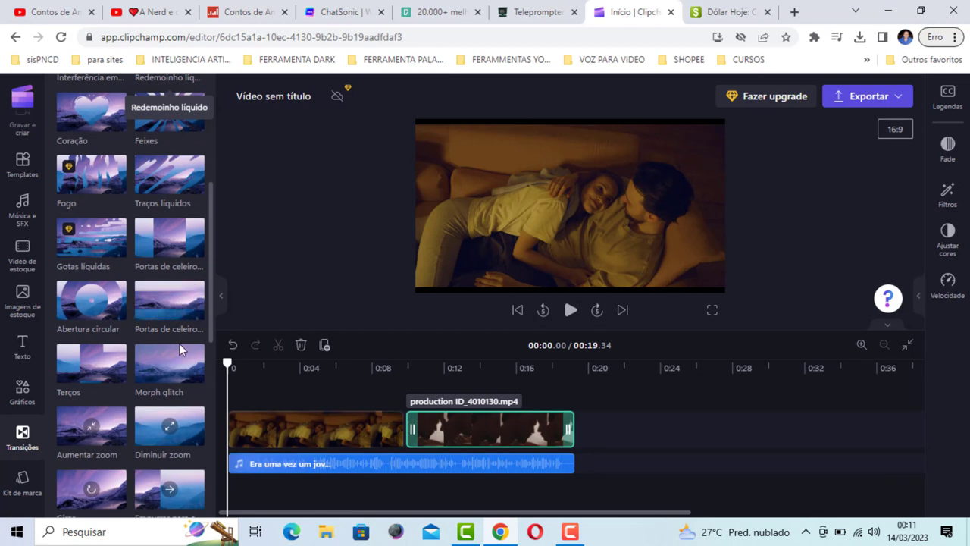
mouse_move(179, 343)
left_mouse_down()
mouse_move(186, 383)
mouse_move(305, 445)
mouse_move(401, 446)
mouse_move(405, 429)
left_mouse_up()
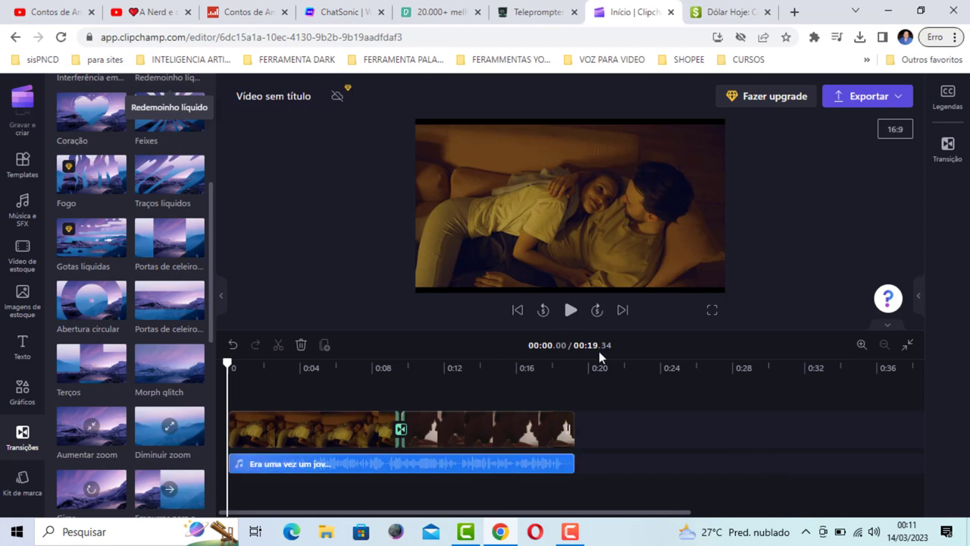
left_click(571, 310)
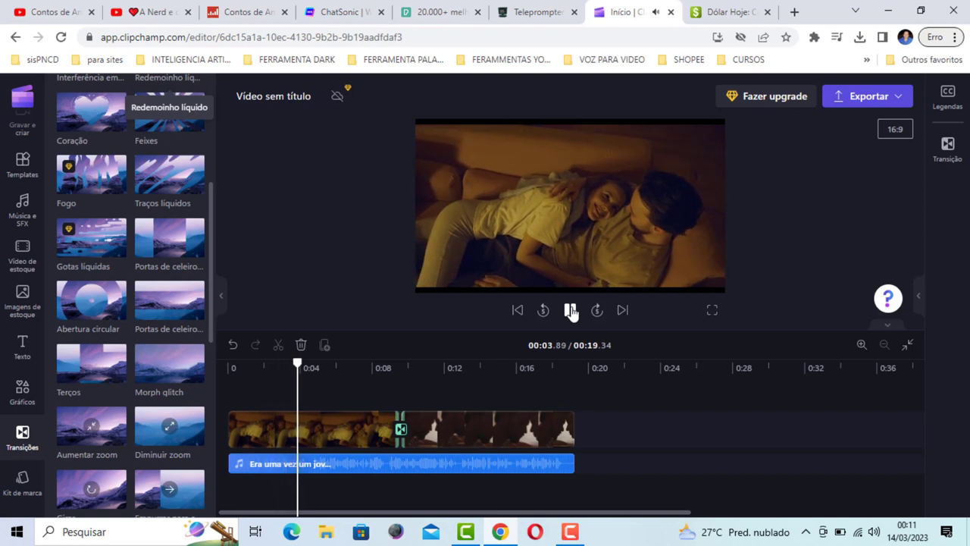
left_click(570, 310)
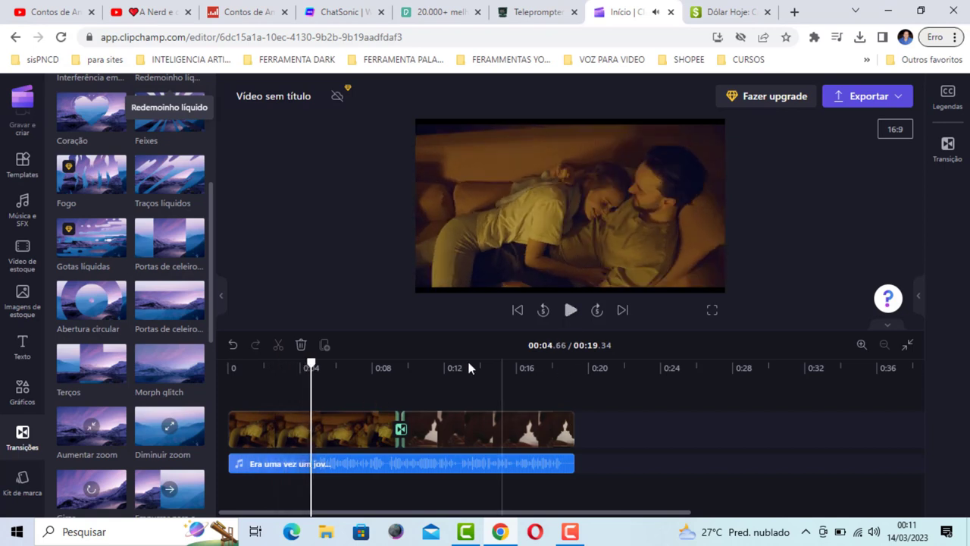
Make the production ID_4009960 clip fill the whole video frame, removing its black bars
left_click(584, 187)
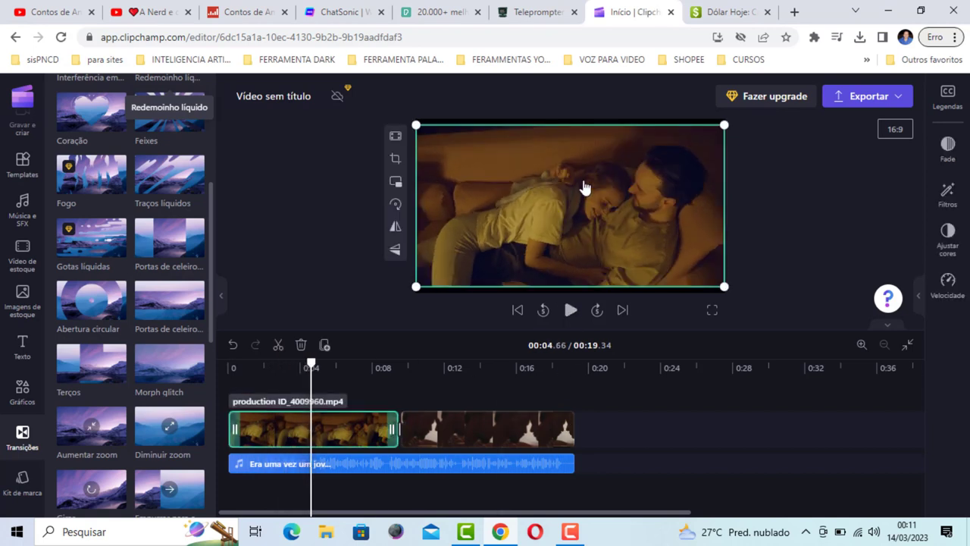
left_click(345, 286)
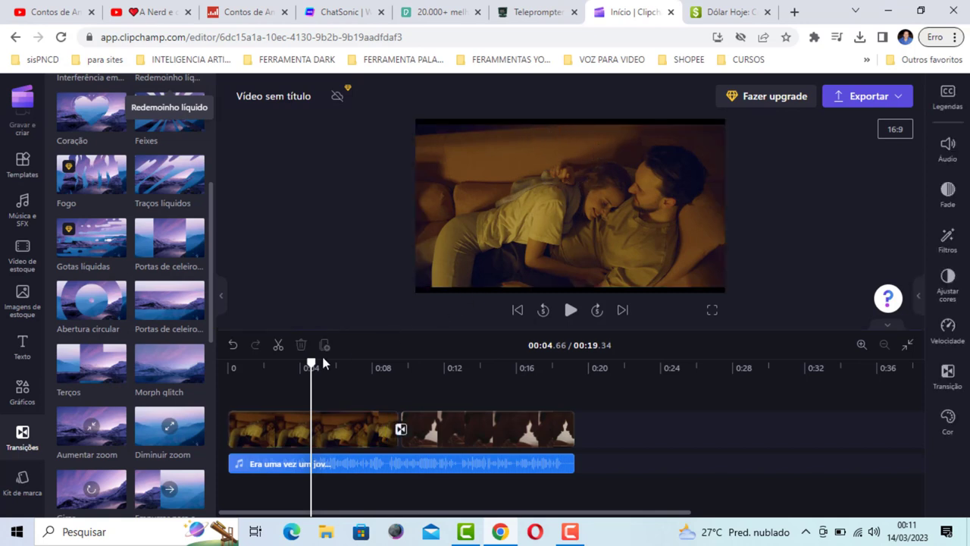
left_click(234, 373)
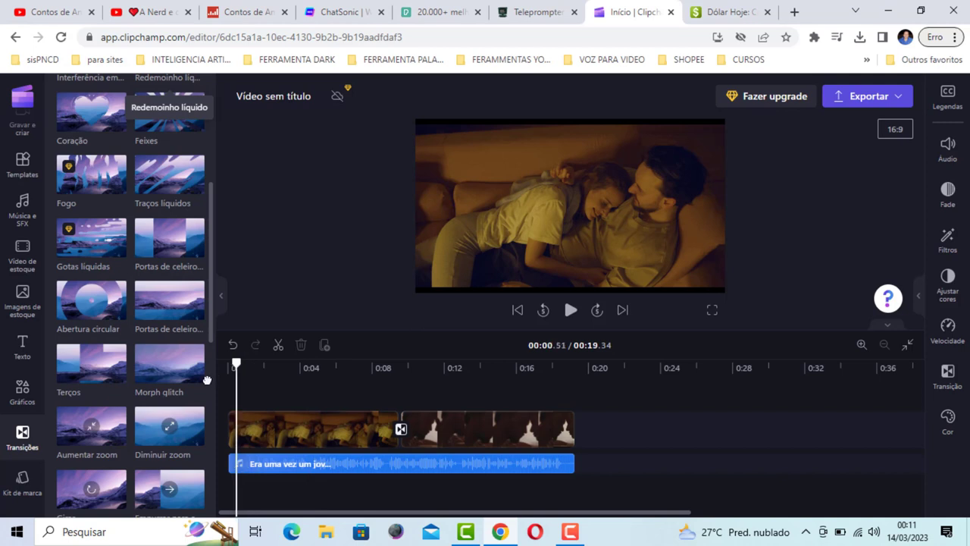
left_click(614, 167)
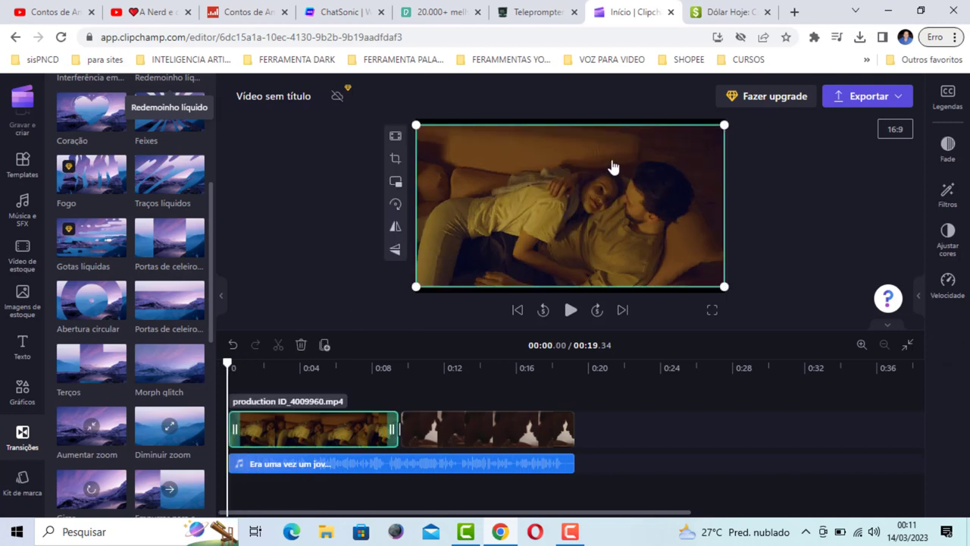
left_click(395, 138)
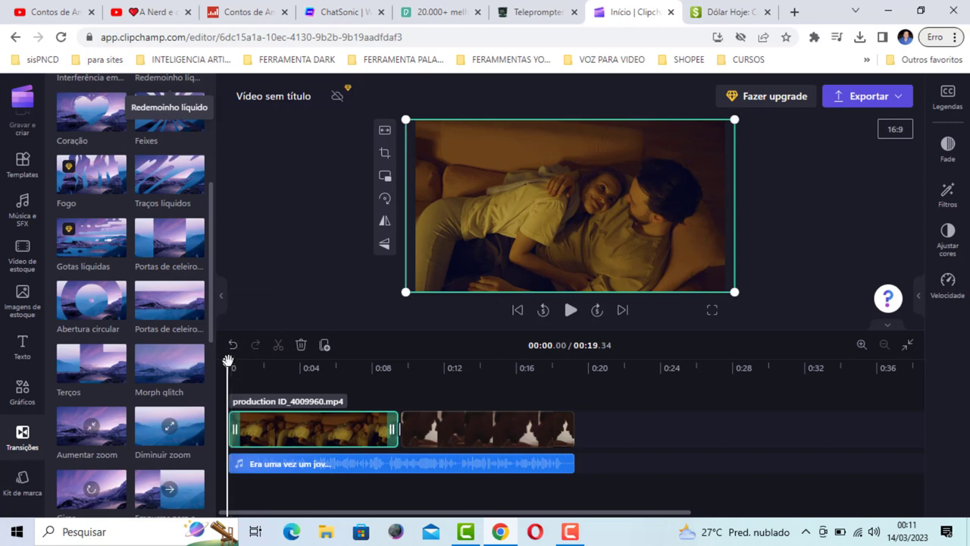
Make the production ID_4010130 clip fill the whole video frame and return the playhead to the start of the timeline
left_click_drag(228, 360, 431, 394)
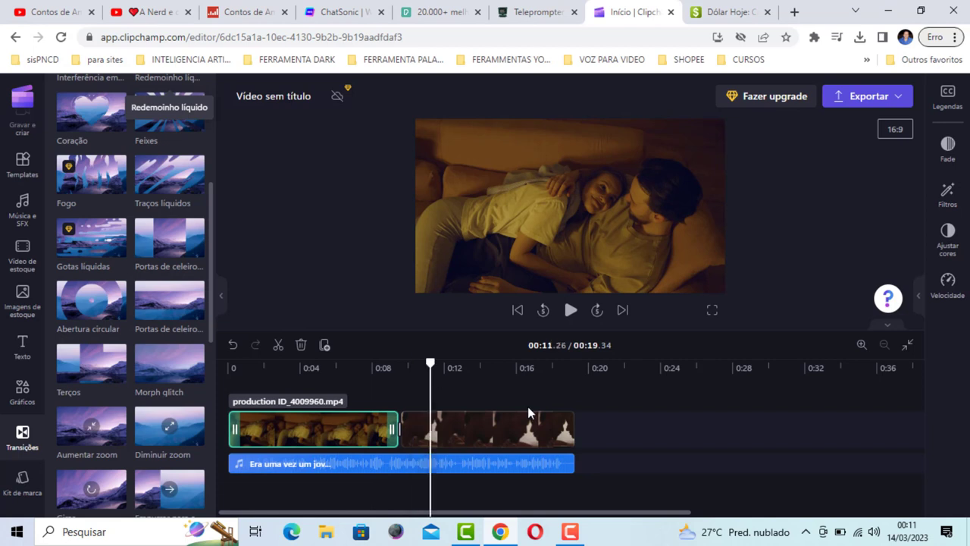
left_click(553, 196)
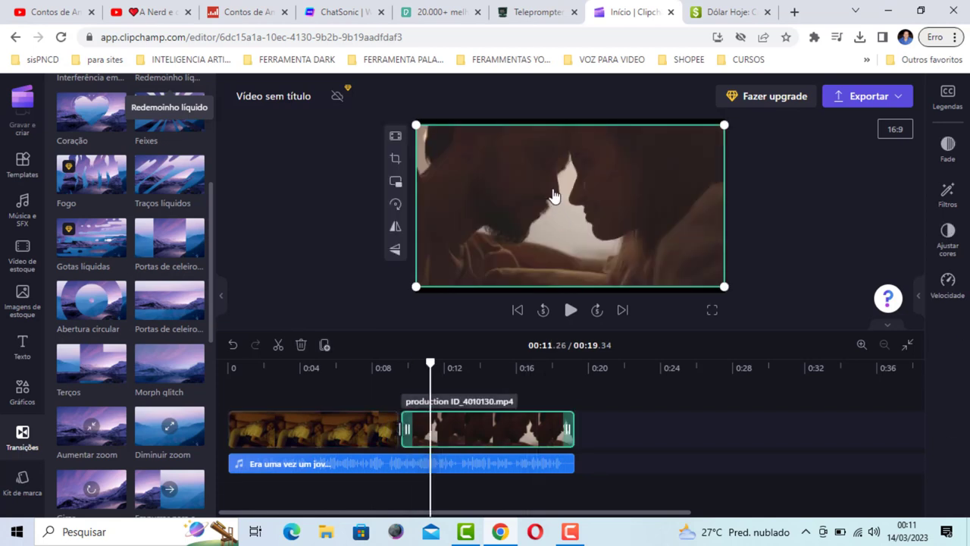
left_click(395, 139)
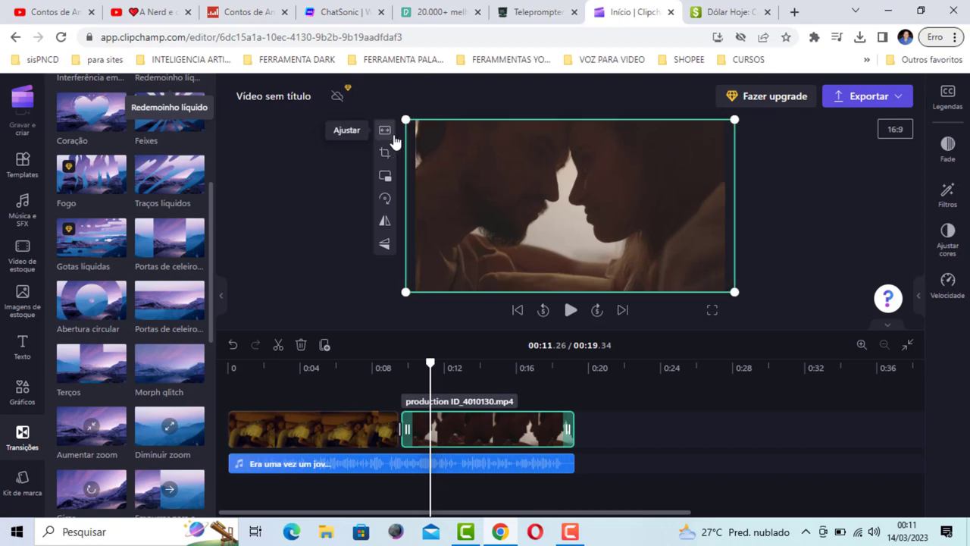
left_click(293, 231)
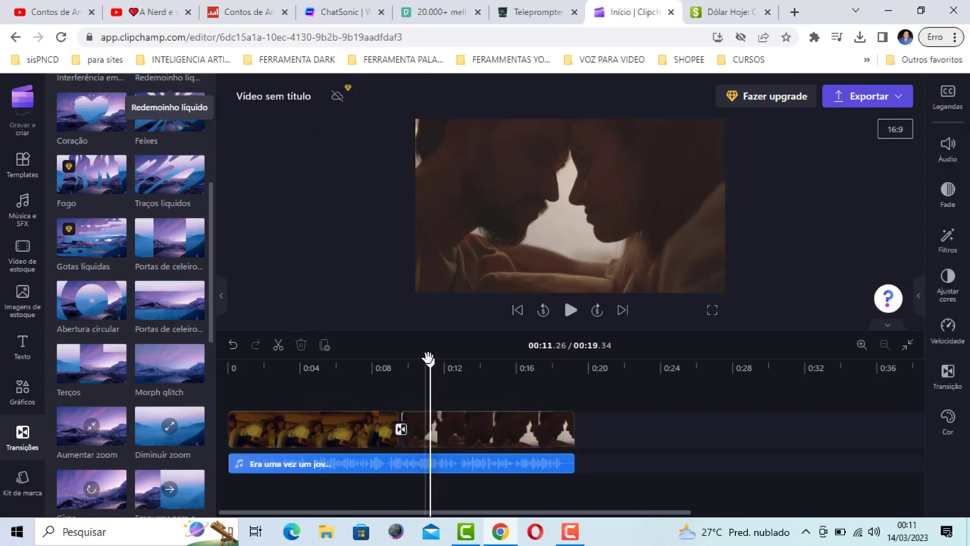
left_click_drag(430, 365, 227, 371)
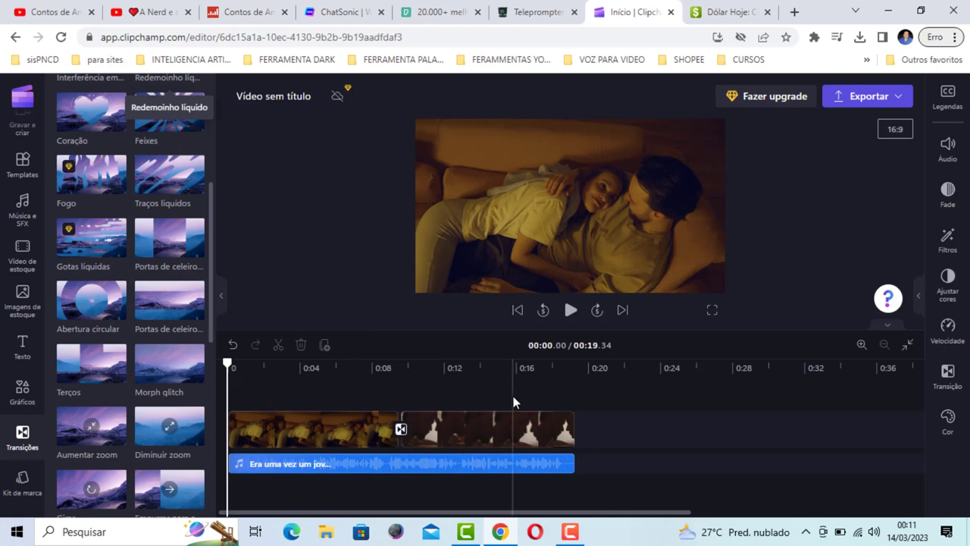
left_click(898, 130)
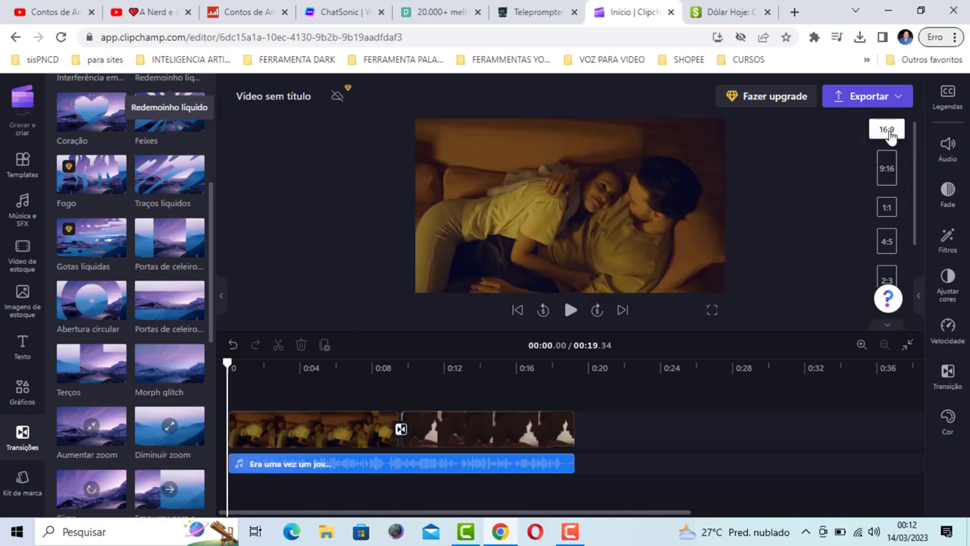
left_click(808, 186)
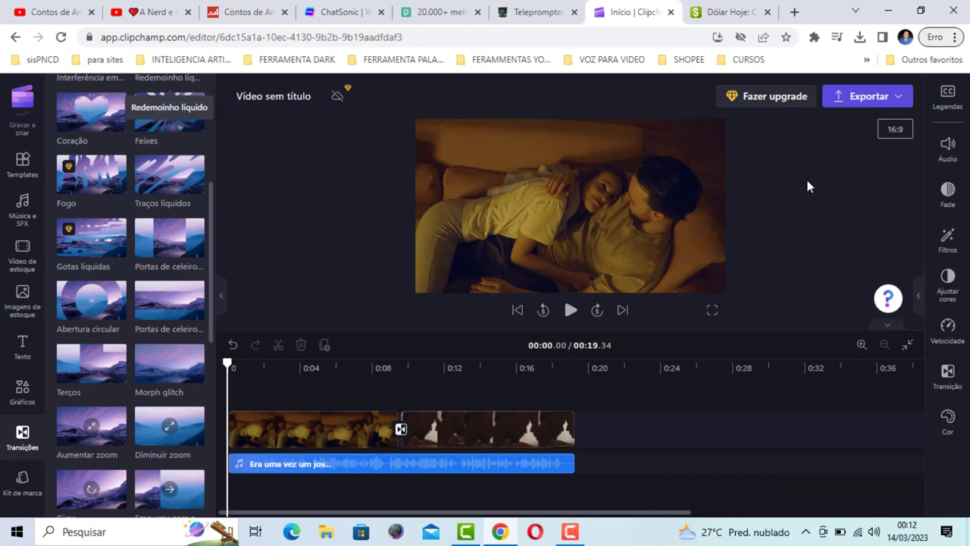
left_click(296, 434)
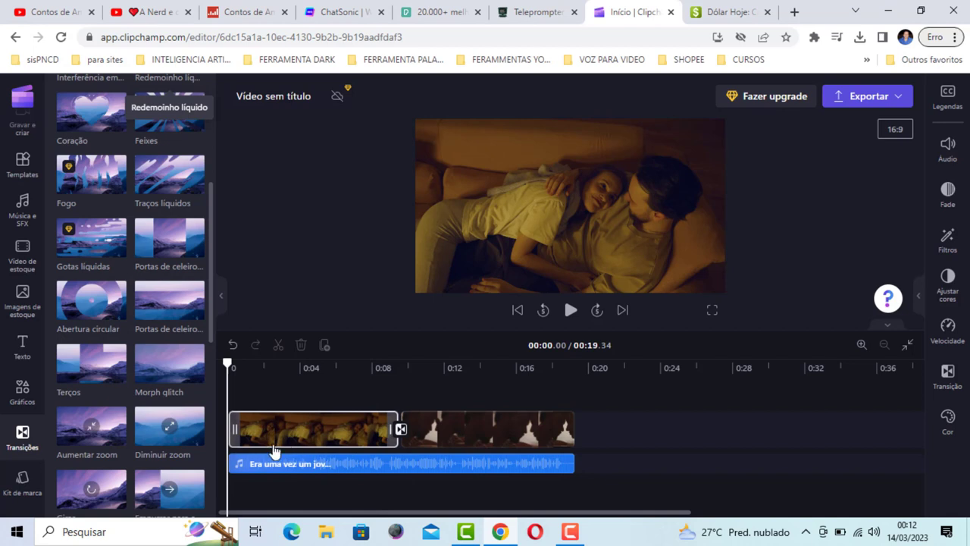
left_click(467, 465)
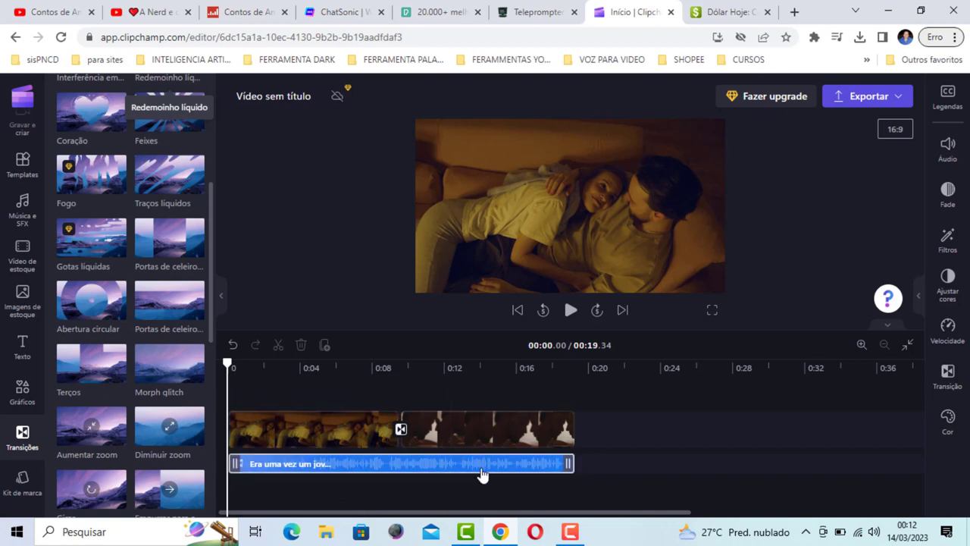
key("Escape")
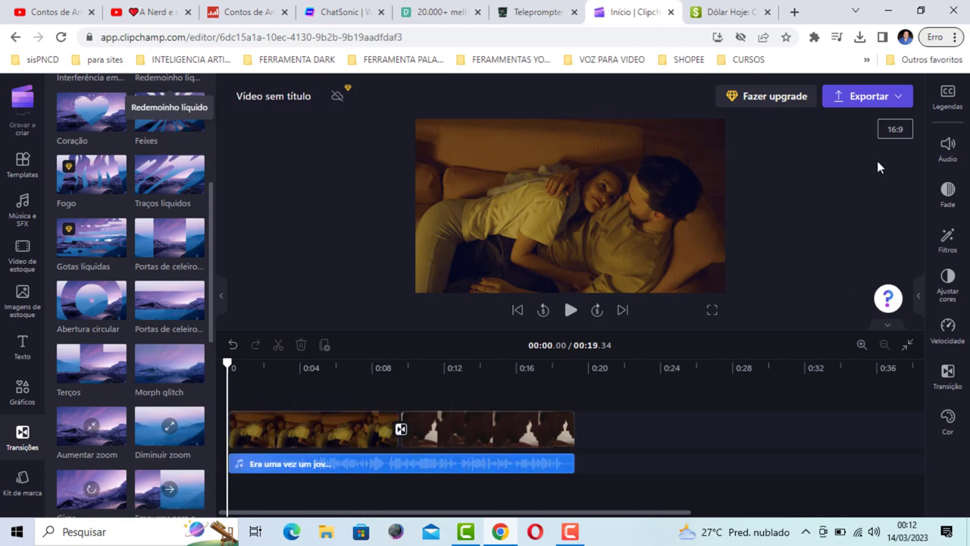
Export the video as an MP4 in 1080p quality
left_click(871, 98)
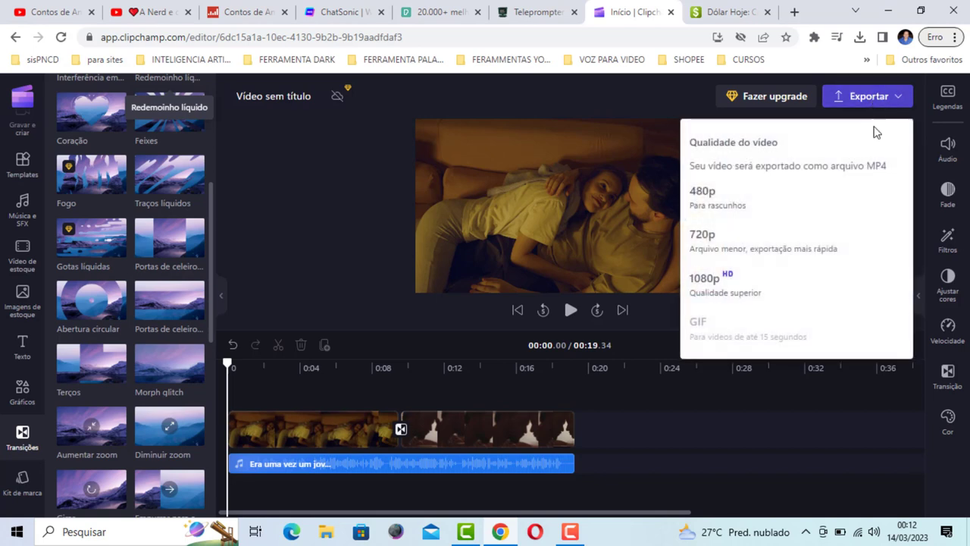
left_click(718, 288)
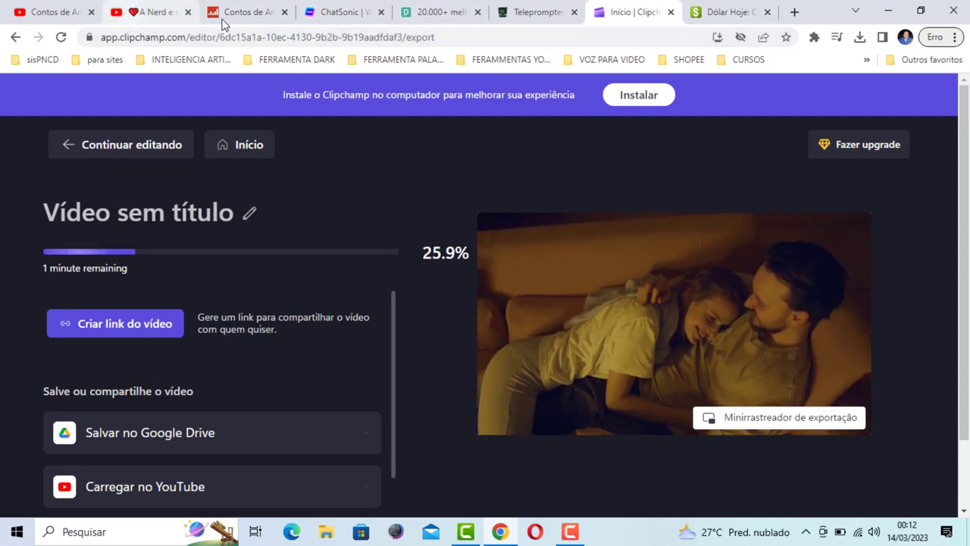
Switch to Chatsonic and copy the highlighted first paragraph of the love story
left_click(315, 16)
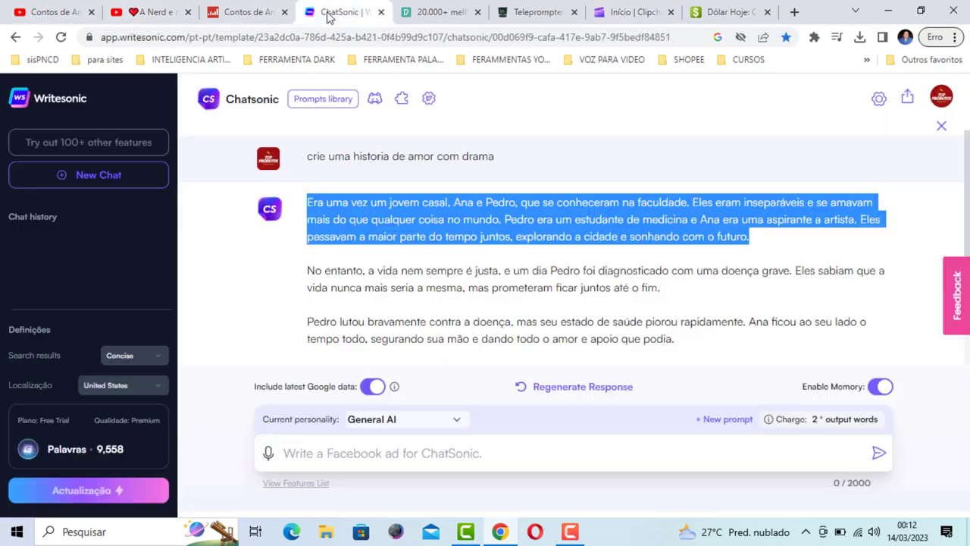
right_click(372, 203)
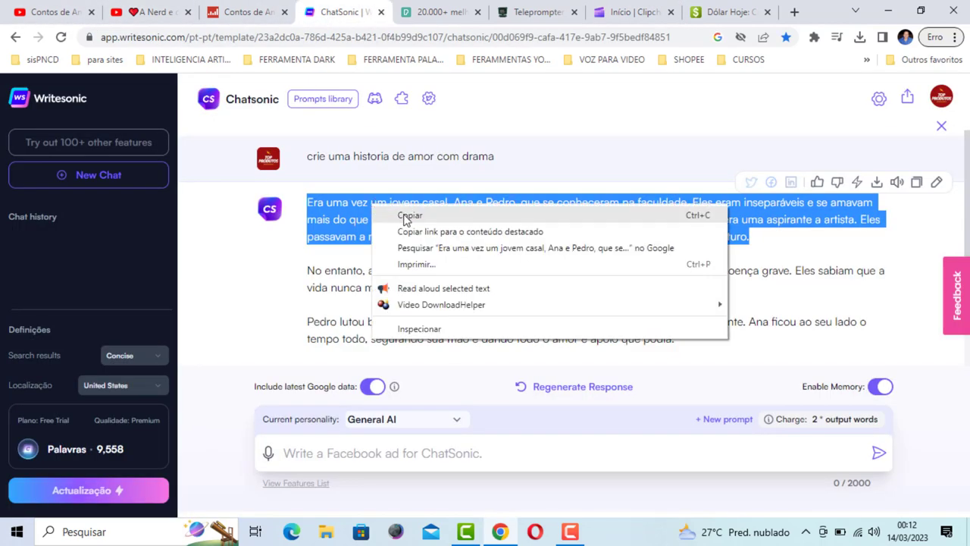
left_click(408, 215)
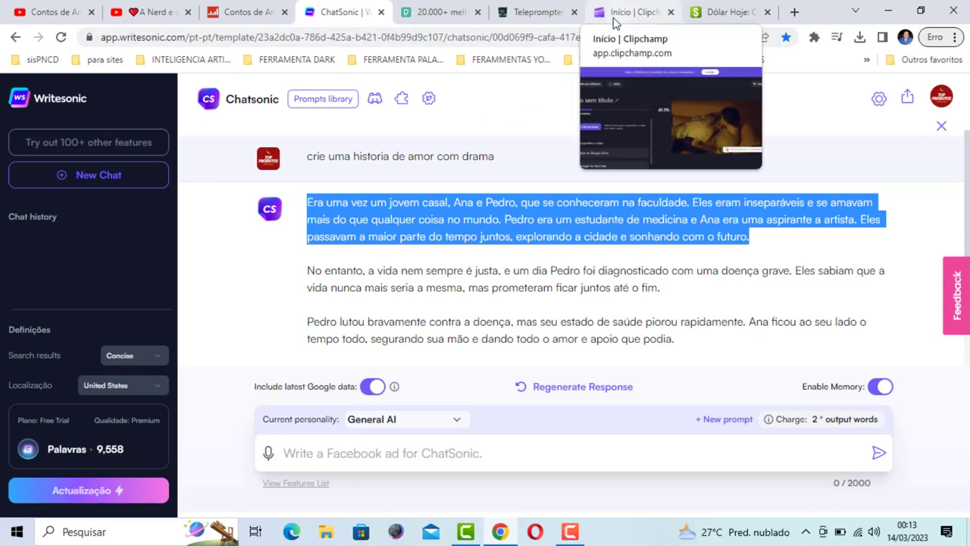
Paste the copied story paragraph into Teleprompter online and open it in the prompter view
left_click(531, 12)
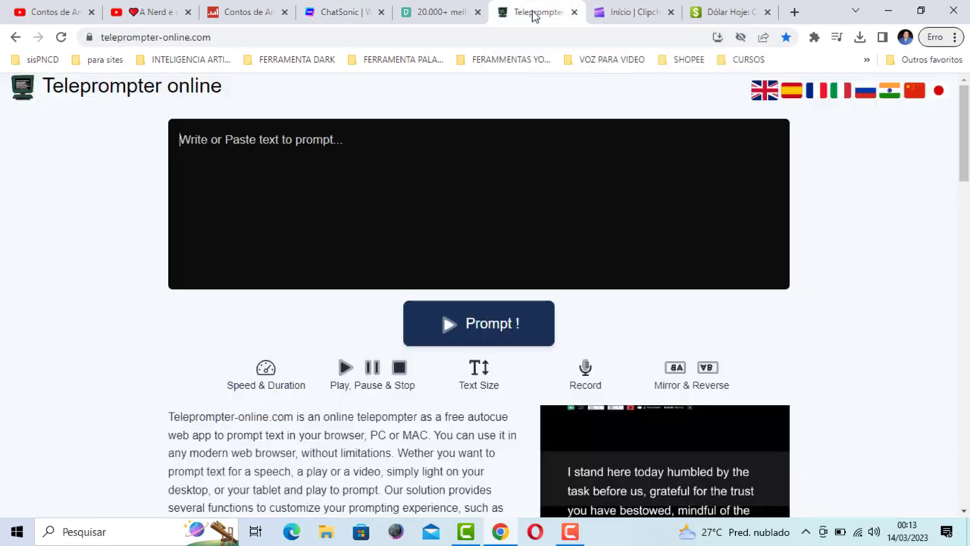
right_click(239, 152)
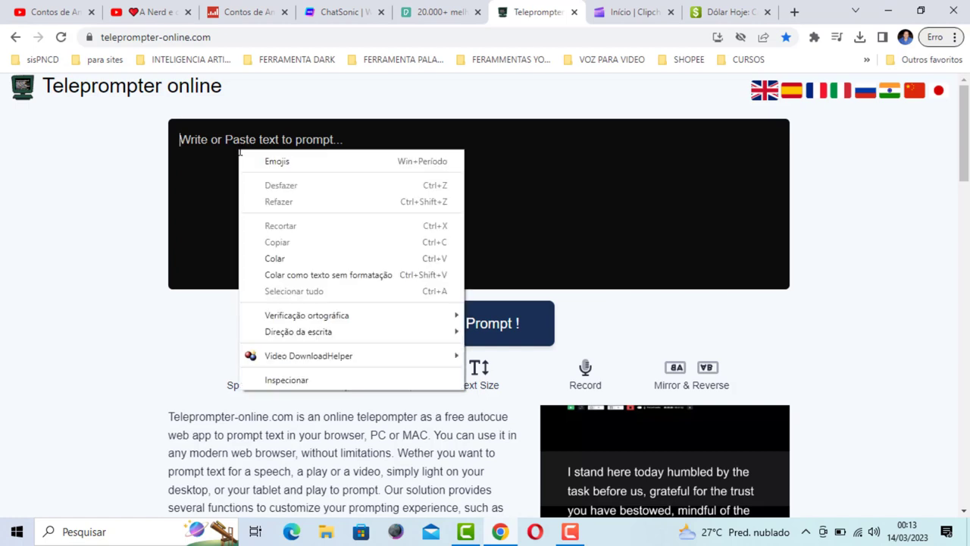
left_click(283, 258)
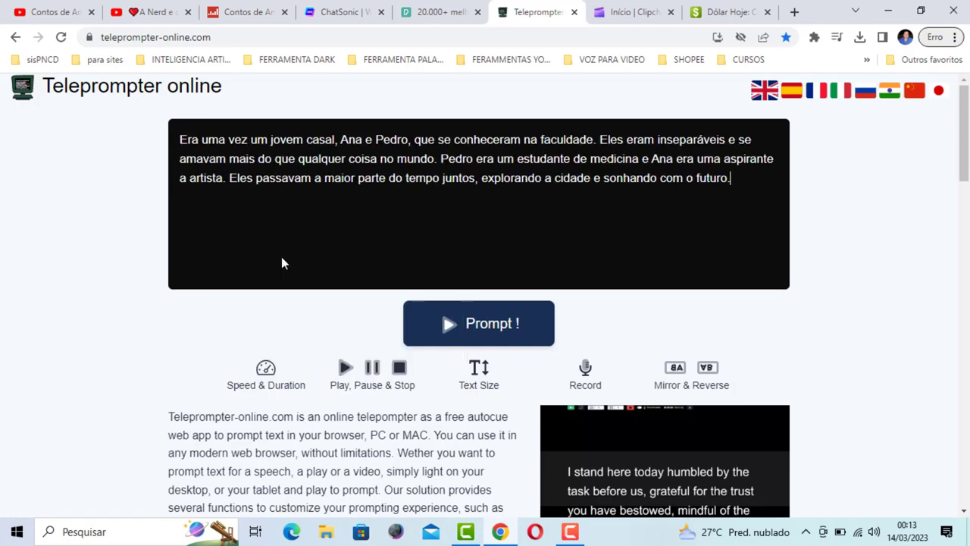
left_click(486, 326)
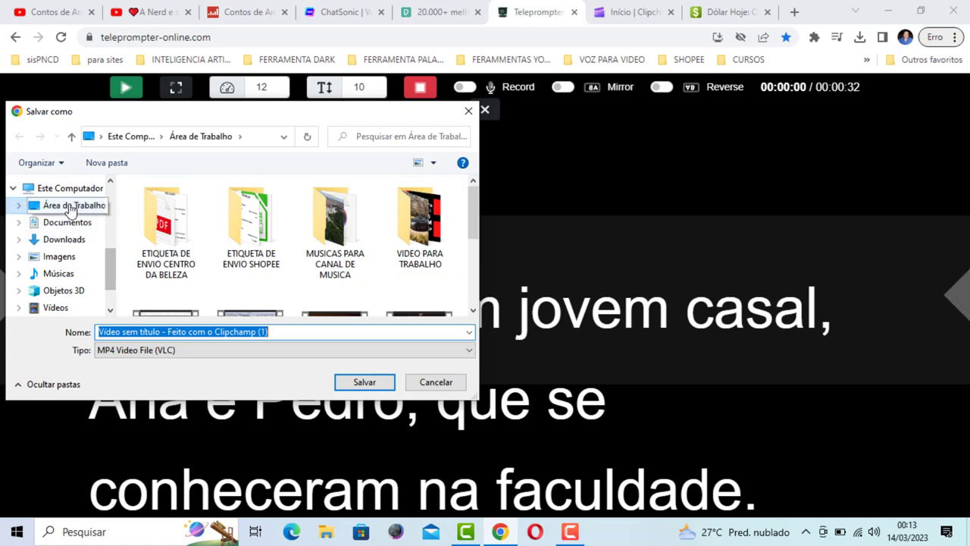
Save the exported video to the Área de Trabalho folder as Vídeo sem título - Feito com o Clipchamp (1)
left_click(70, 206)
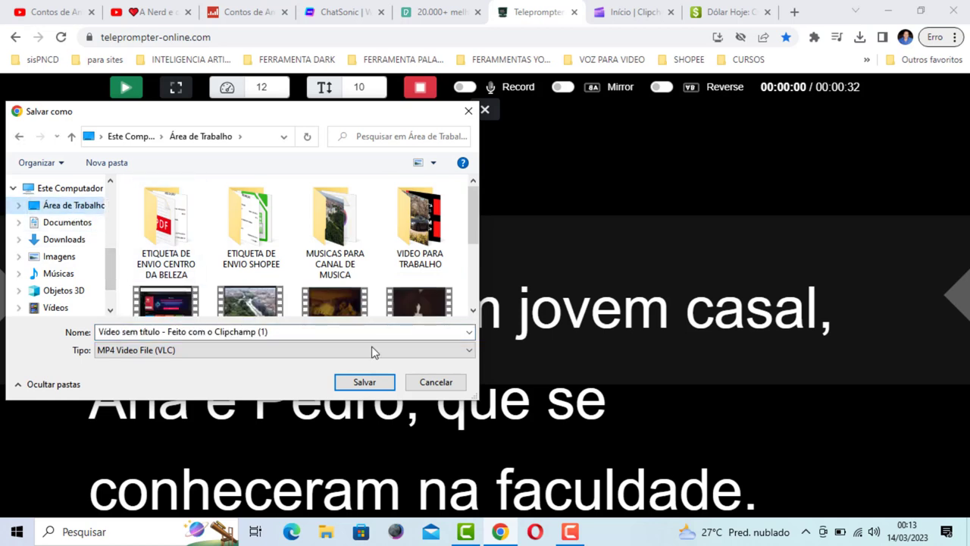
scroll(314, 254, "down", 1)
scroll(315, 254, "down", 1)
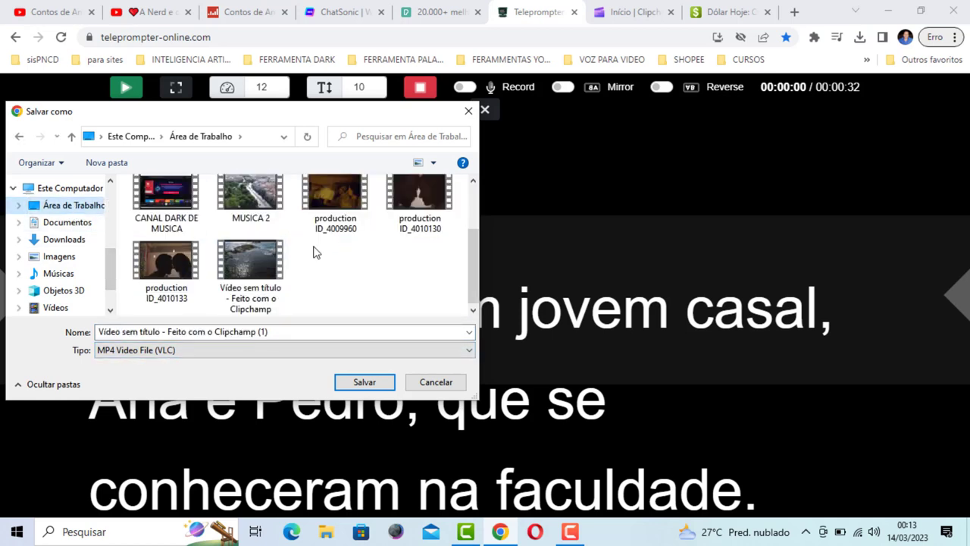
left_click(363, 382)
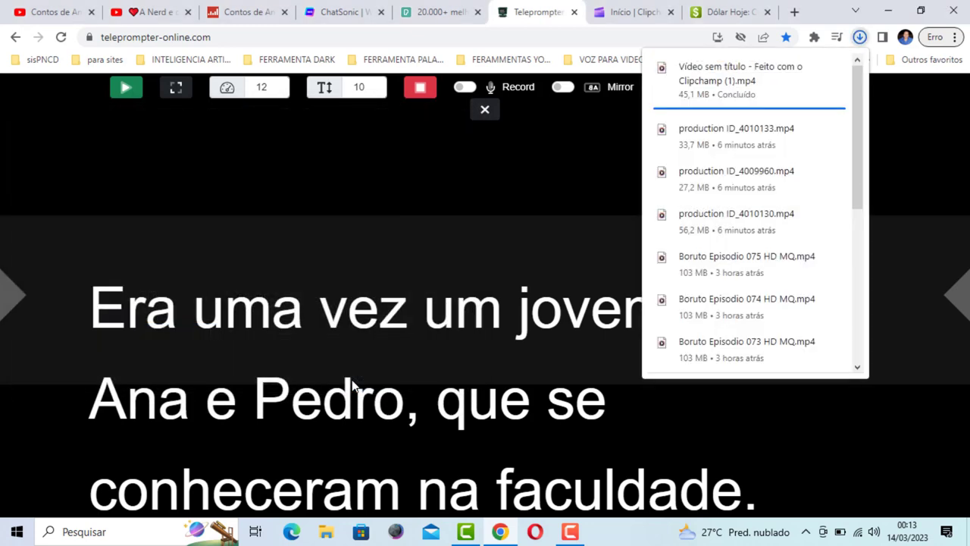